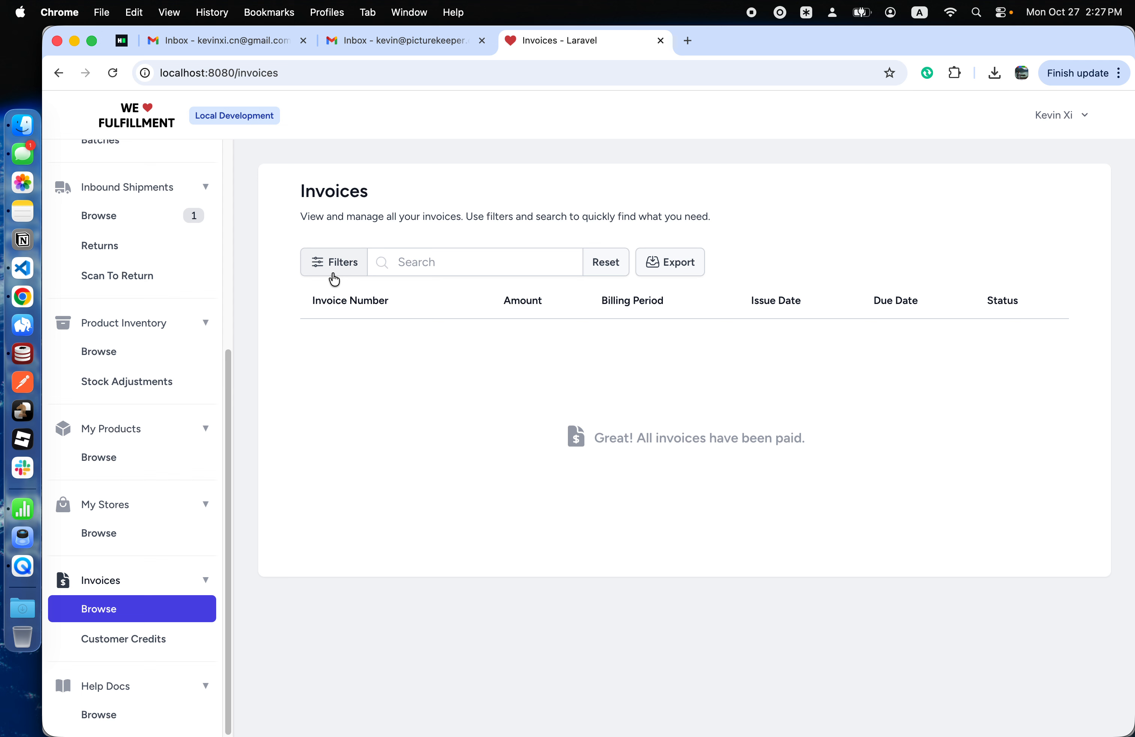
Filter the invoices by Paid / Closed status and look through the resulting list.
click(336, 277)
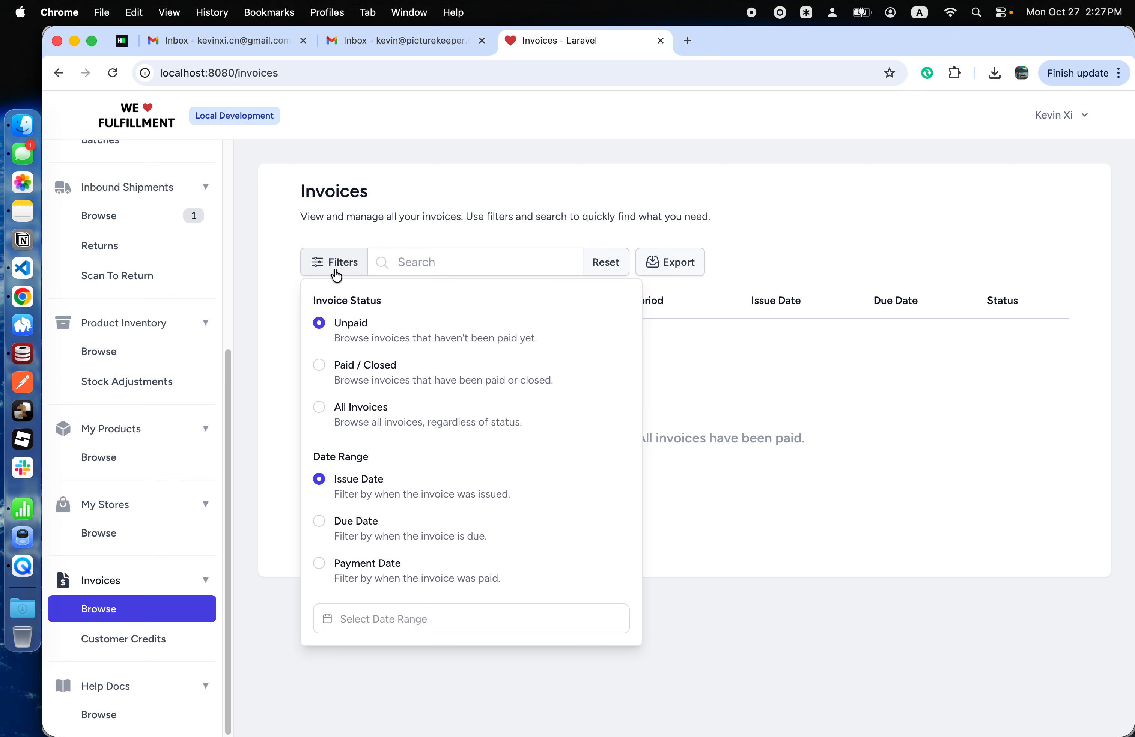
click(365, 374)
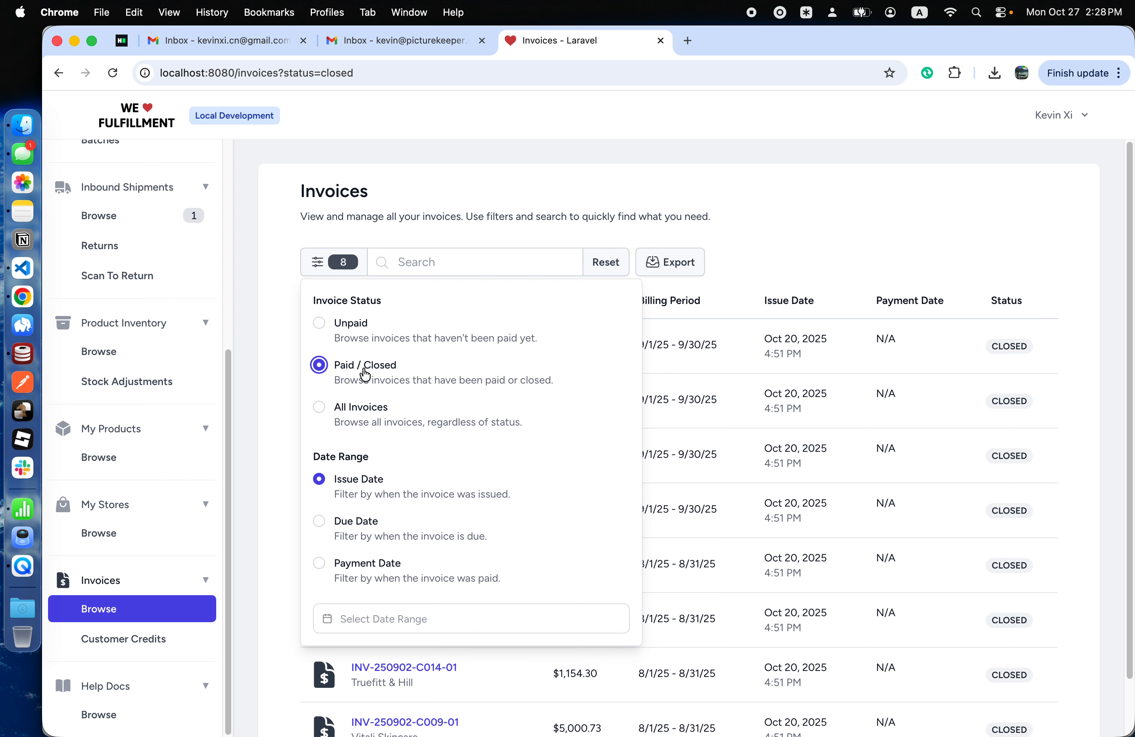
click(248, 367)
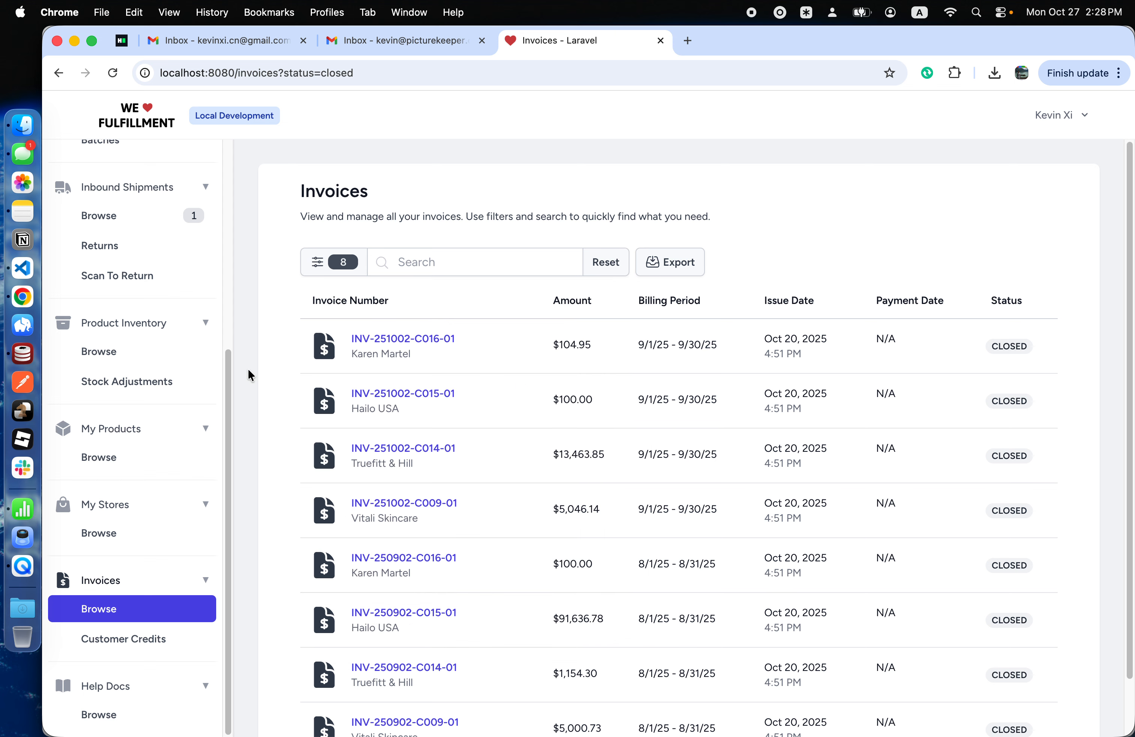
scroll(353, 419, down, 2)
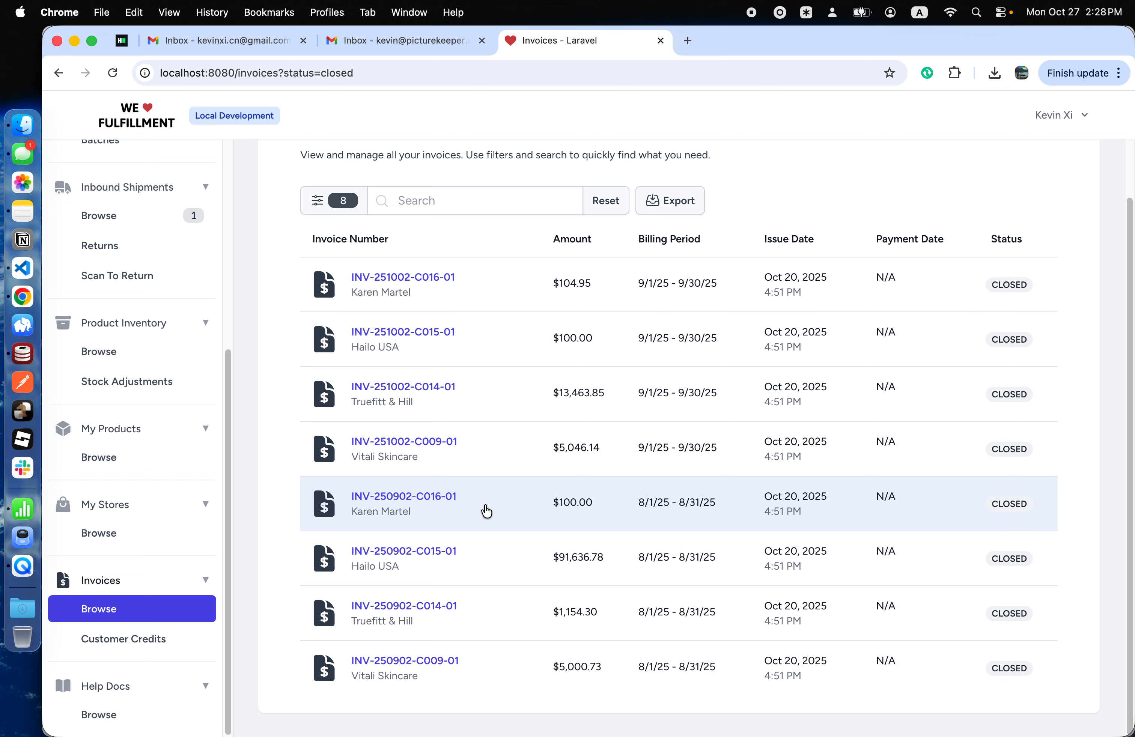
Review the details of two closed September 2025 invoices, returning to the invoice list after each one.
click(517, 307)
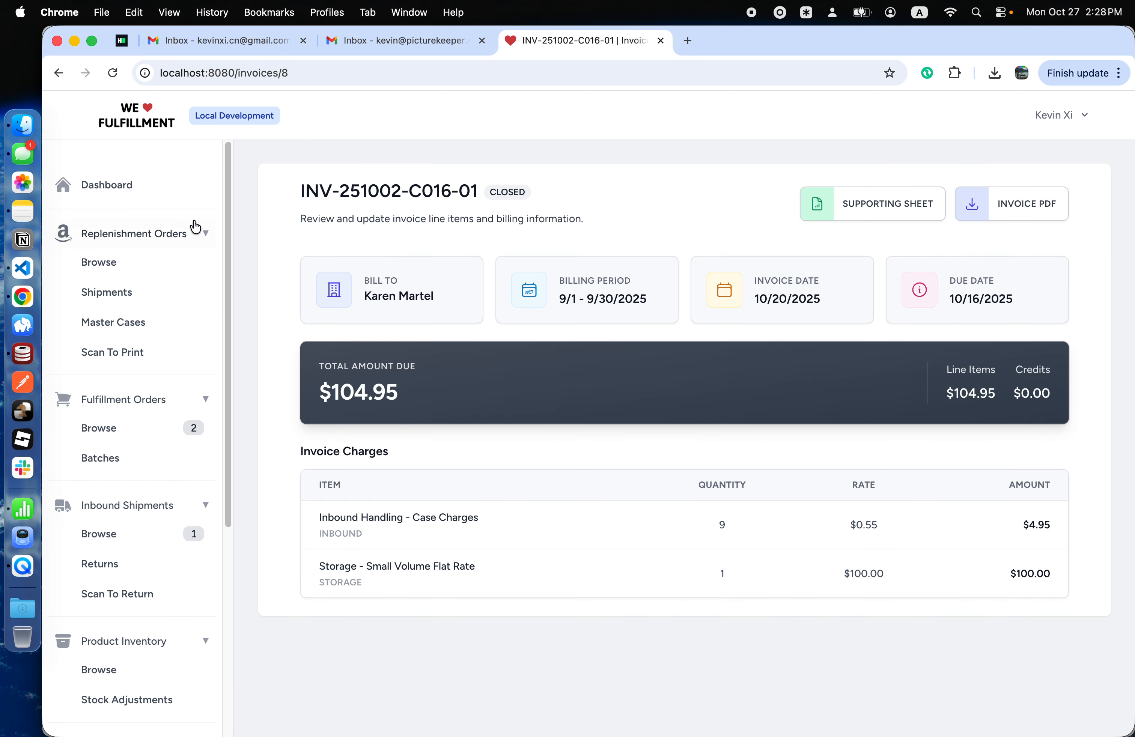
click(58, 73)
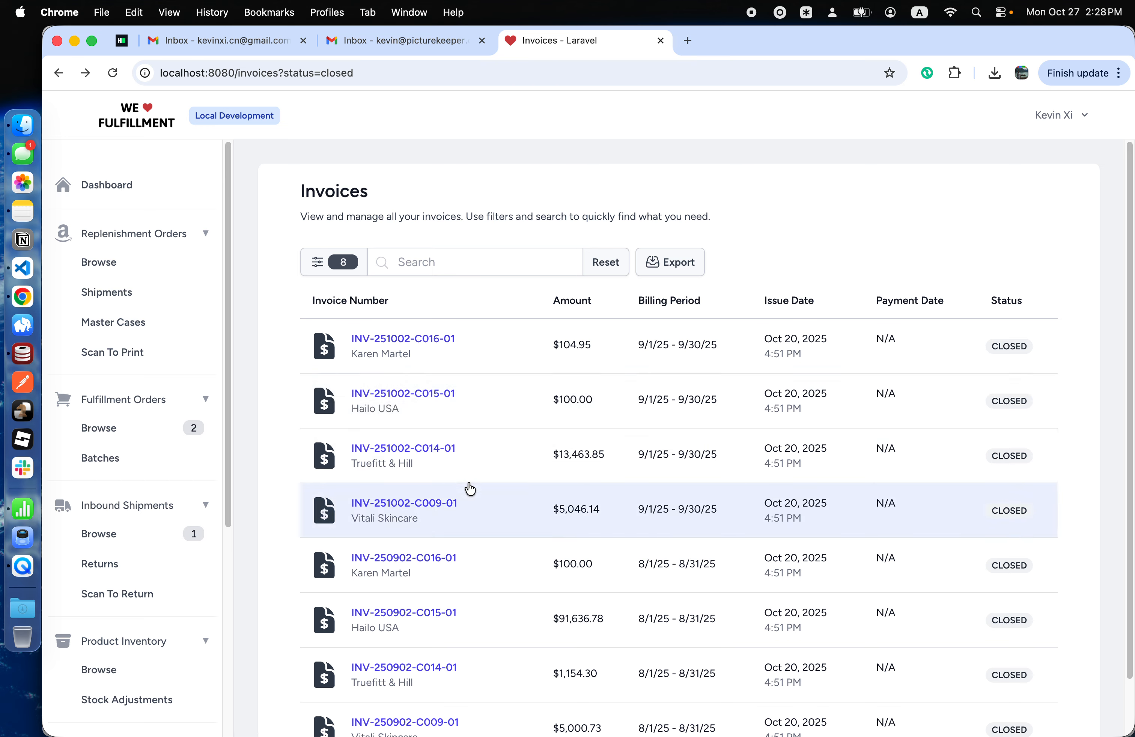
click(467, 488)
click(59, 73)
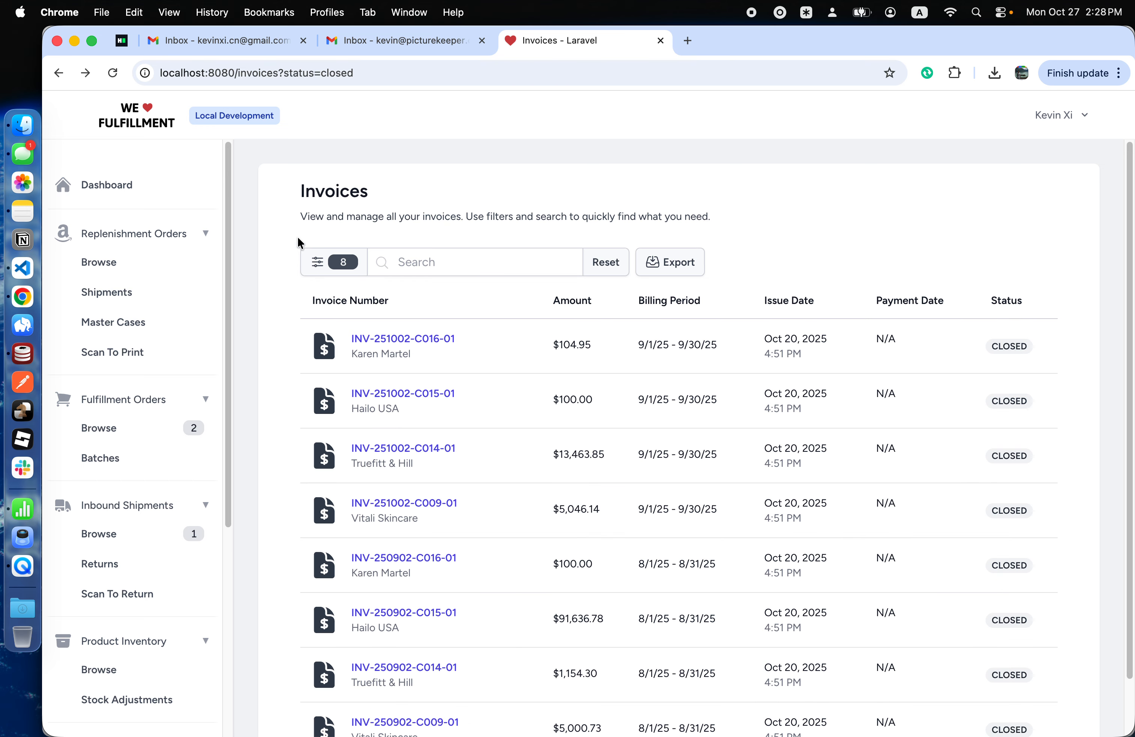
Review the available invoice status and date range filters, and look over the closed invoices.
click(332, 266)
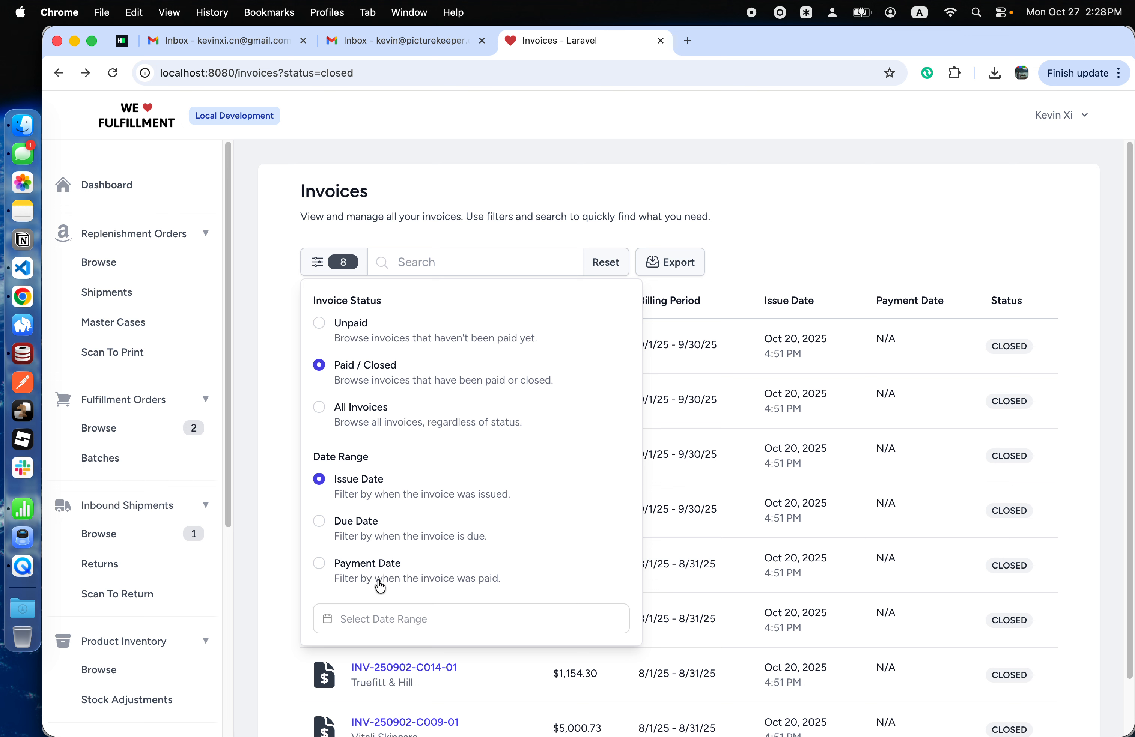
click(763, 275)
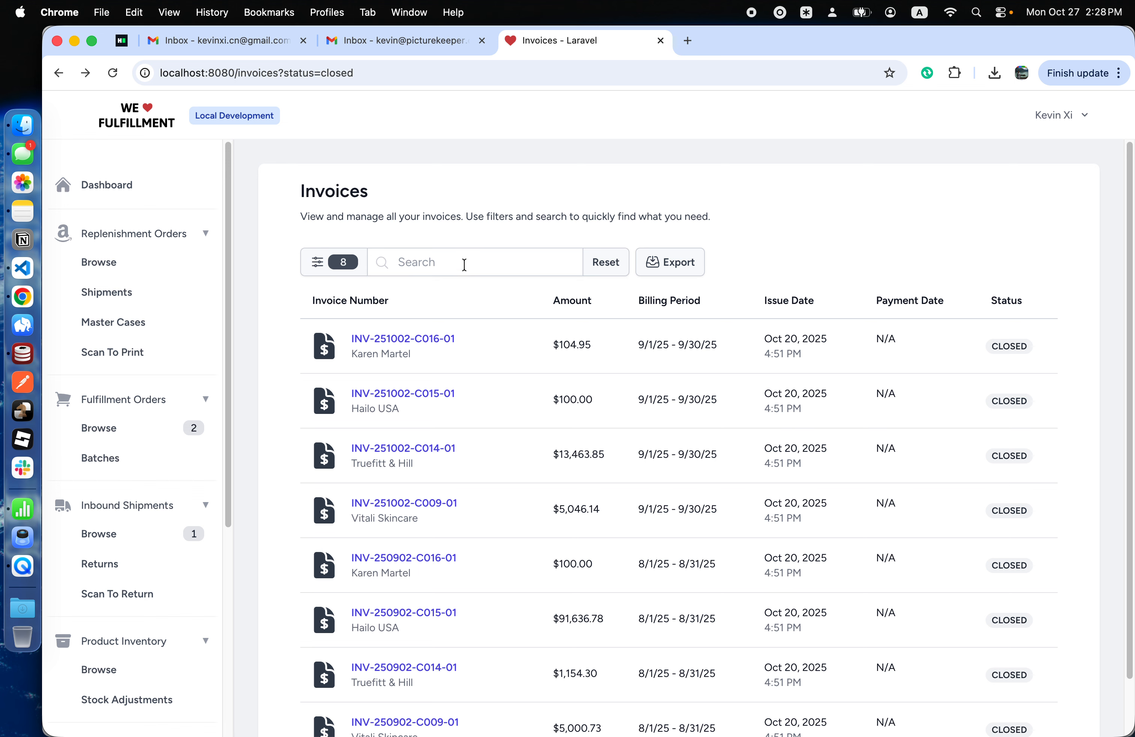
scroll(251, 431, down, 3)
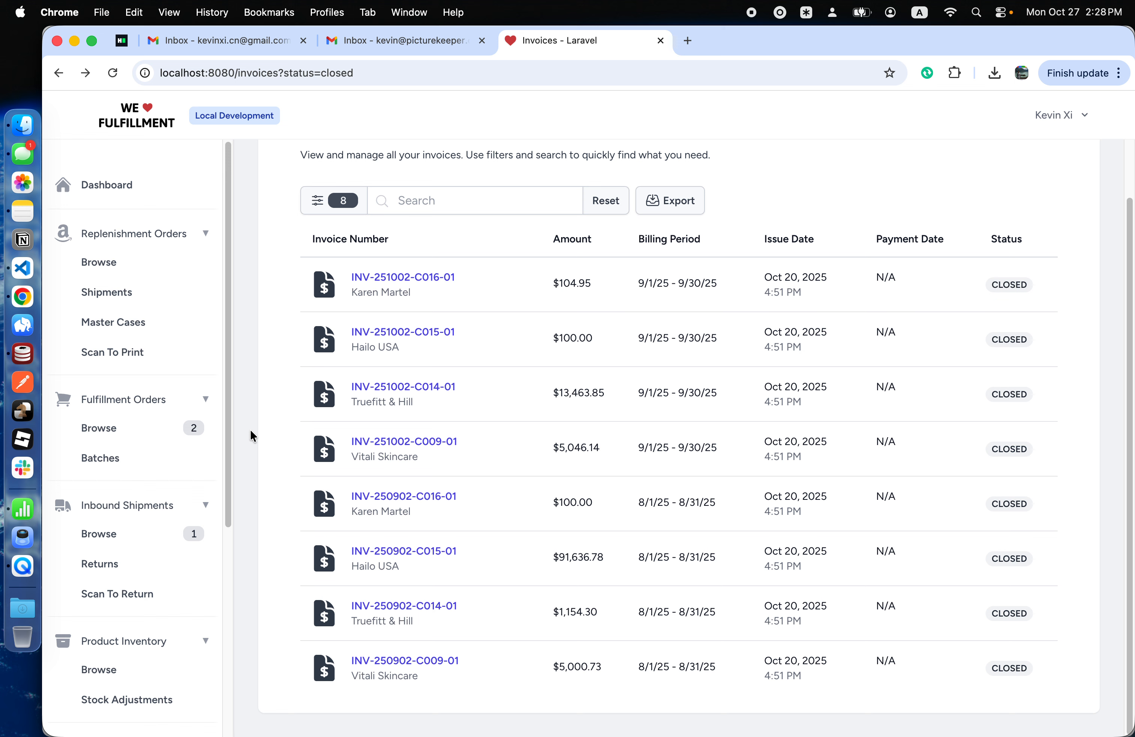
Open the Customer Credits page and select Vitali Skincare as the customer.
scroll(146, 484, down, 7)
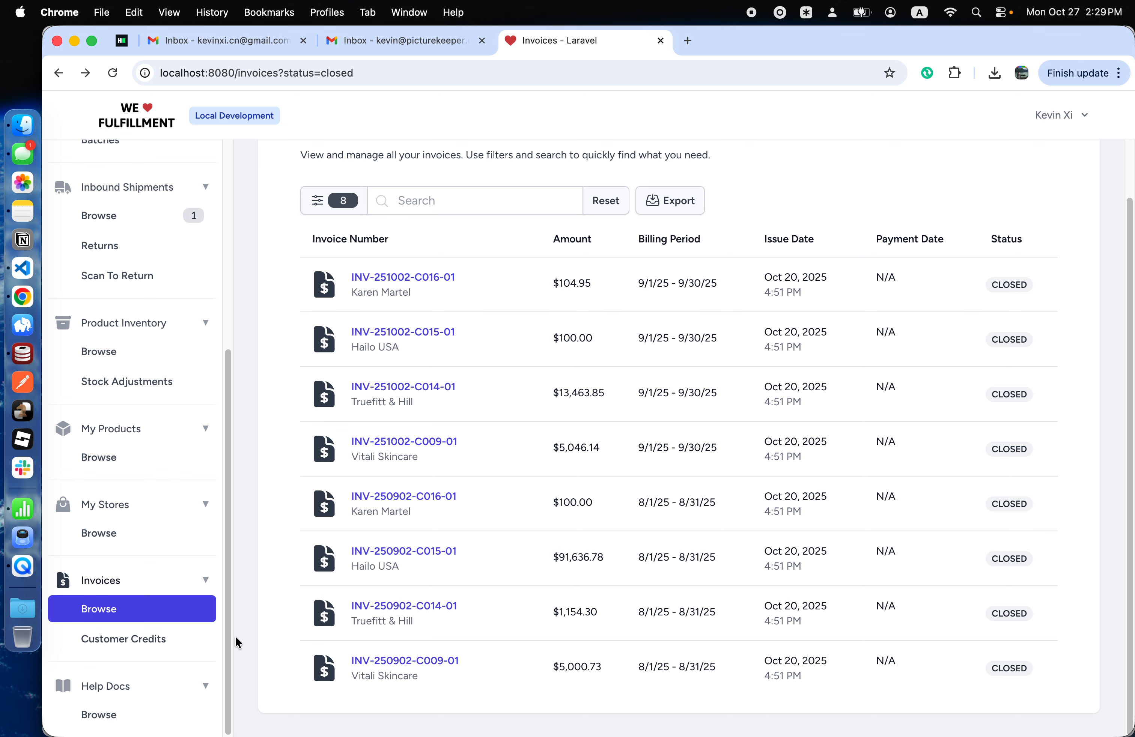
click(158, 643)
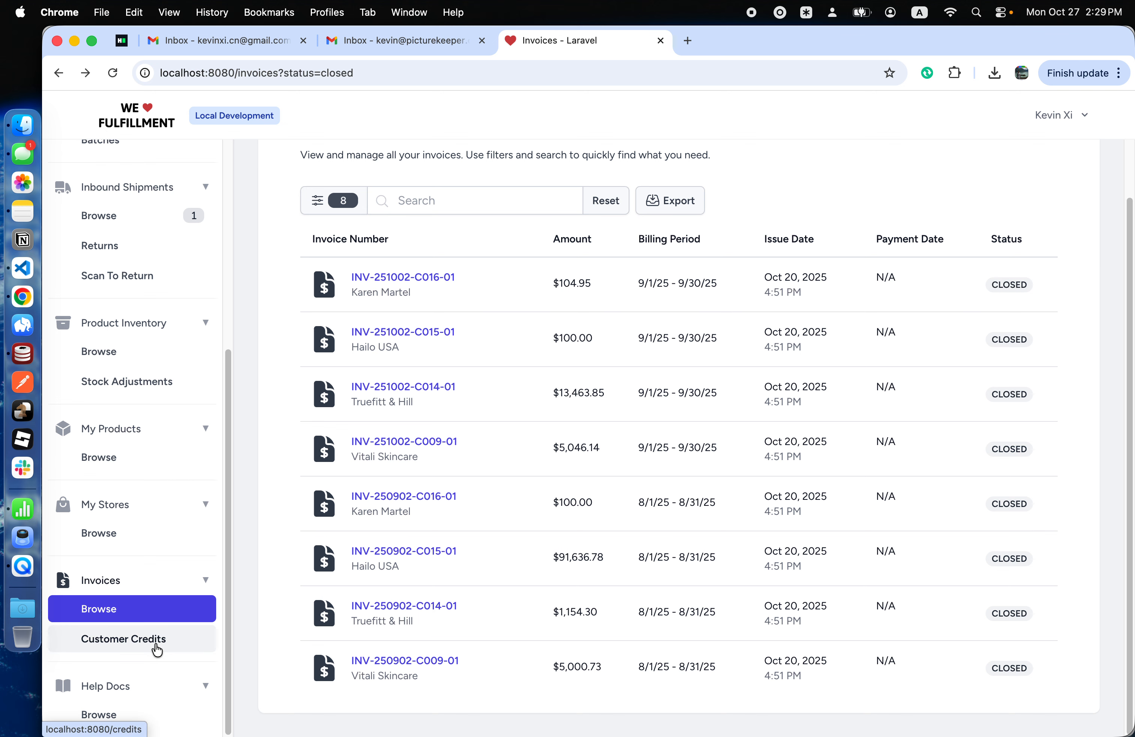
click(363, 265)
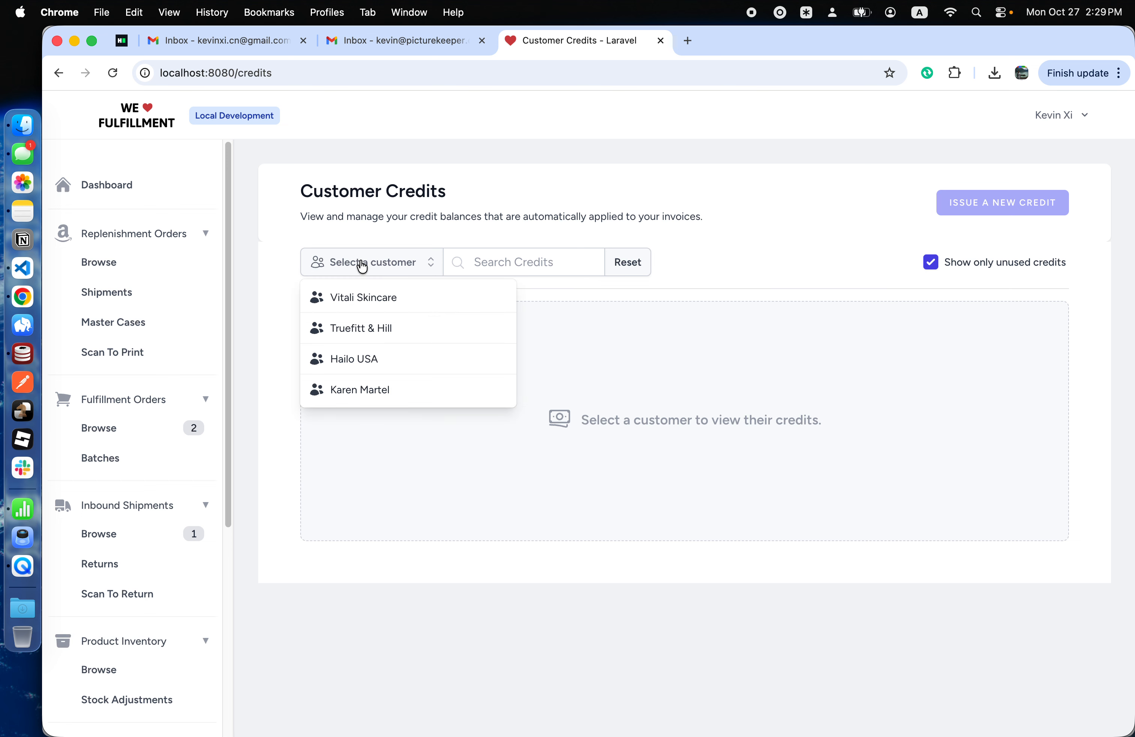
click(368, 301)
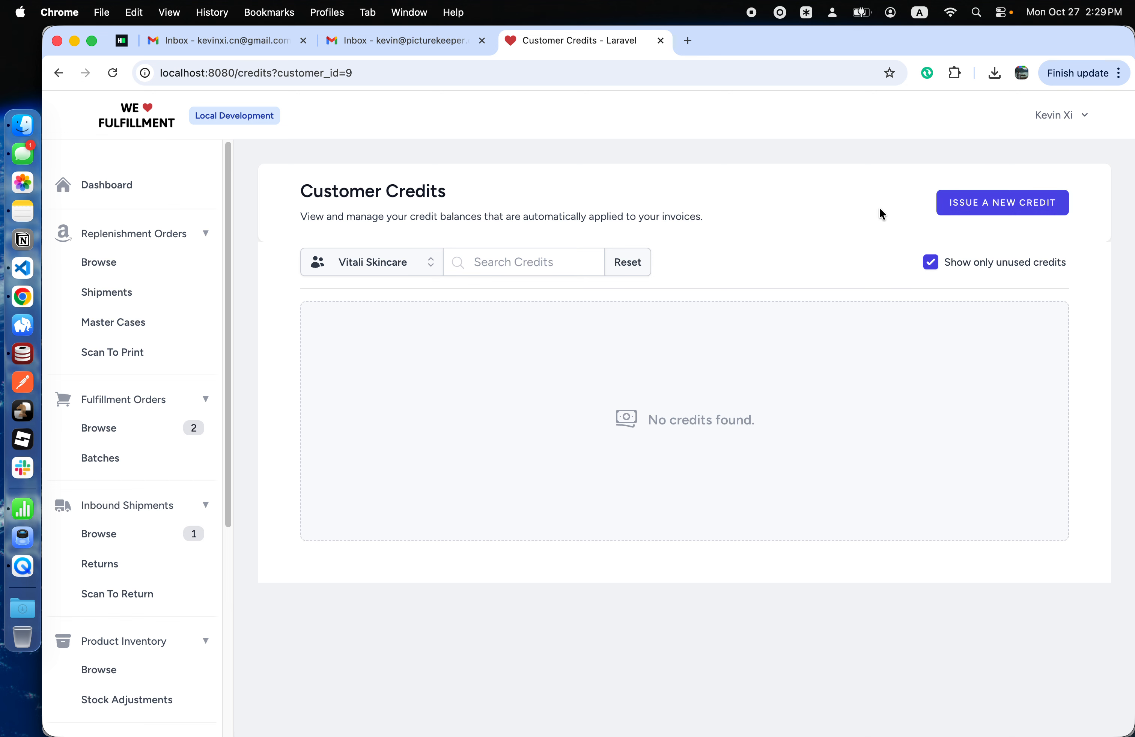
Issue a new $9.23 credit to Vitali Skincare, with a description waiving the shipping cost for the specified order number.
click(983, 209)
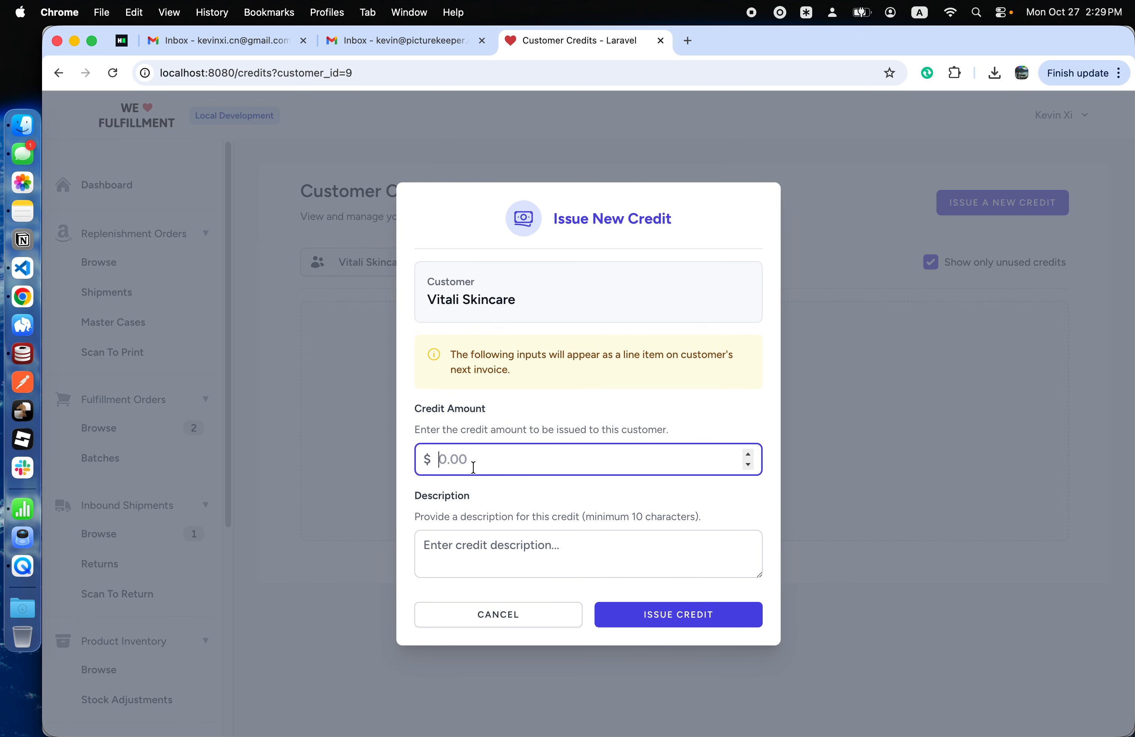
text(9.23)
click(466, 548)
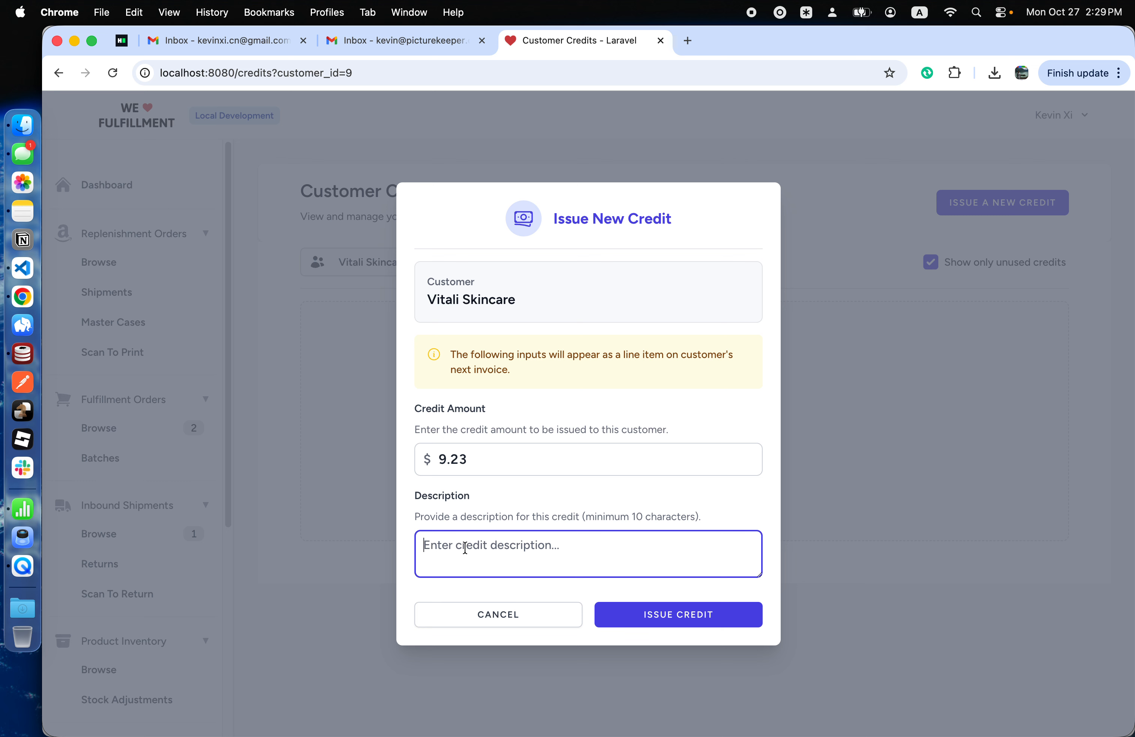
text(Waive t)
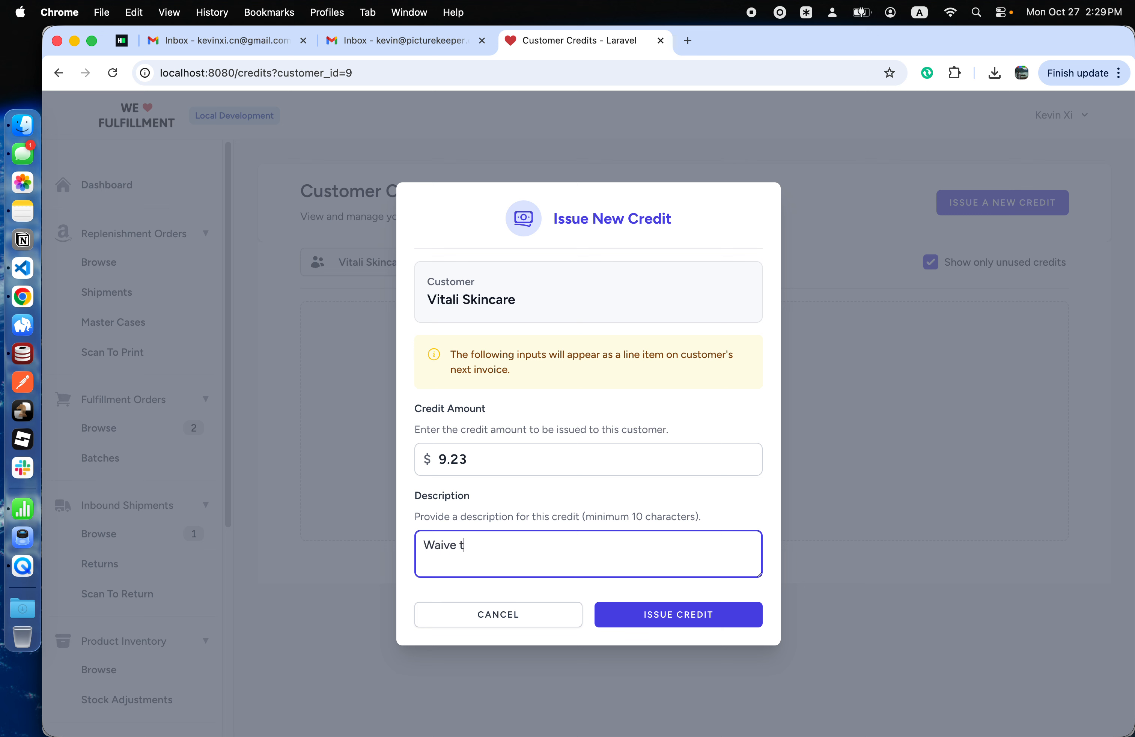
text(he shipping cost for order #12345.)
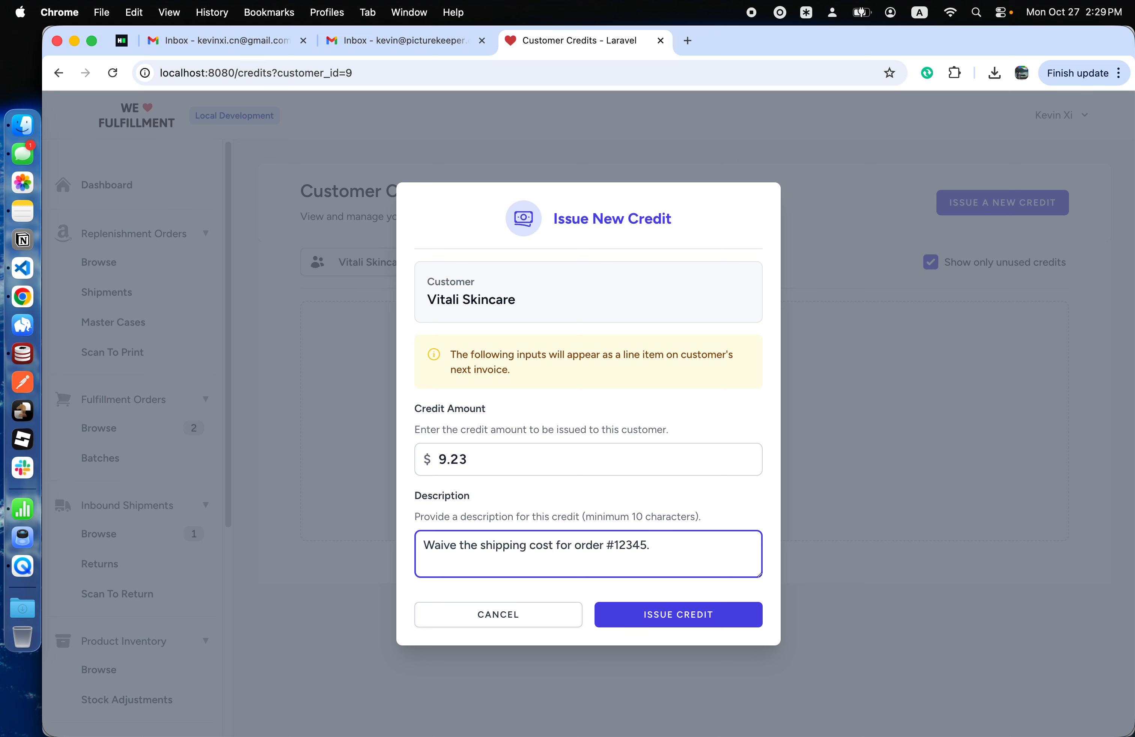
click(703, 630)
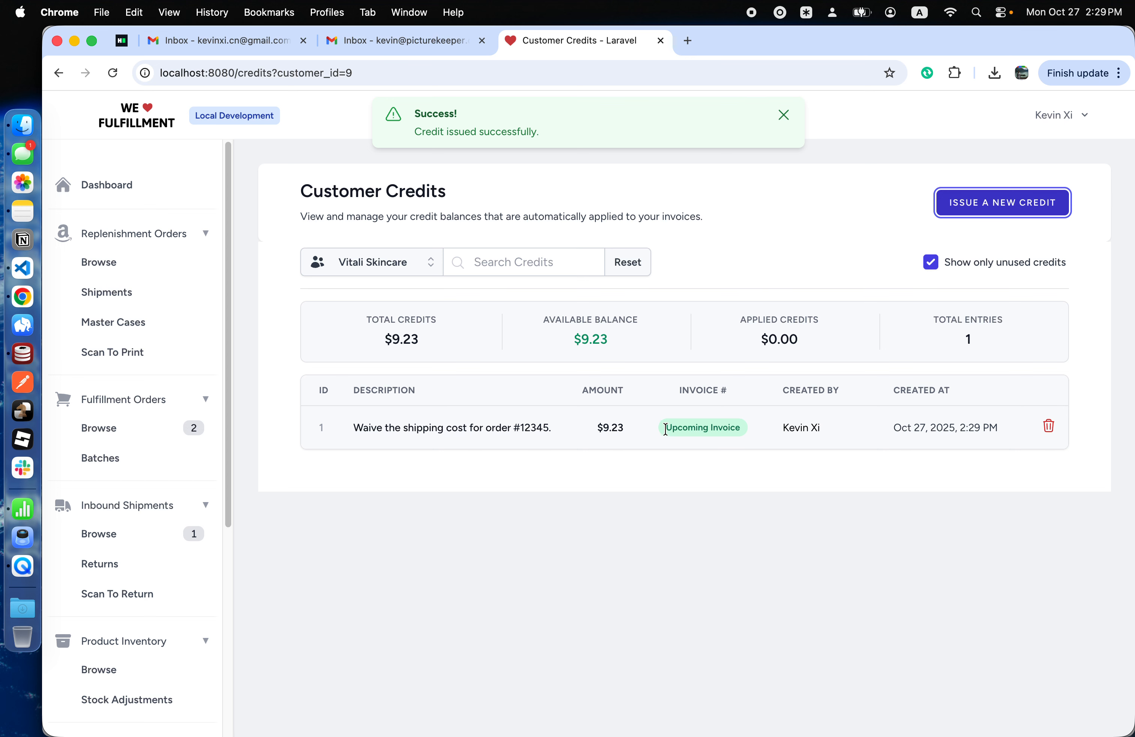
Examine the new credit's invoice assignment and amount in the credits table.
drag(666, 428, 740, 434)
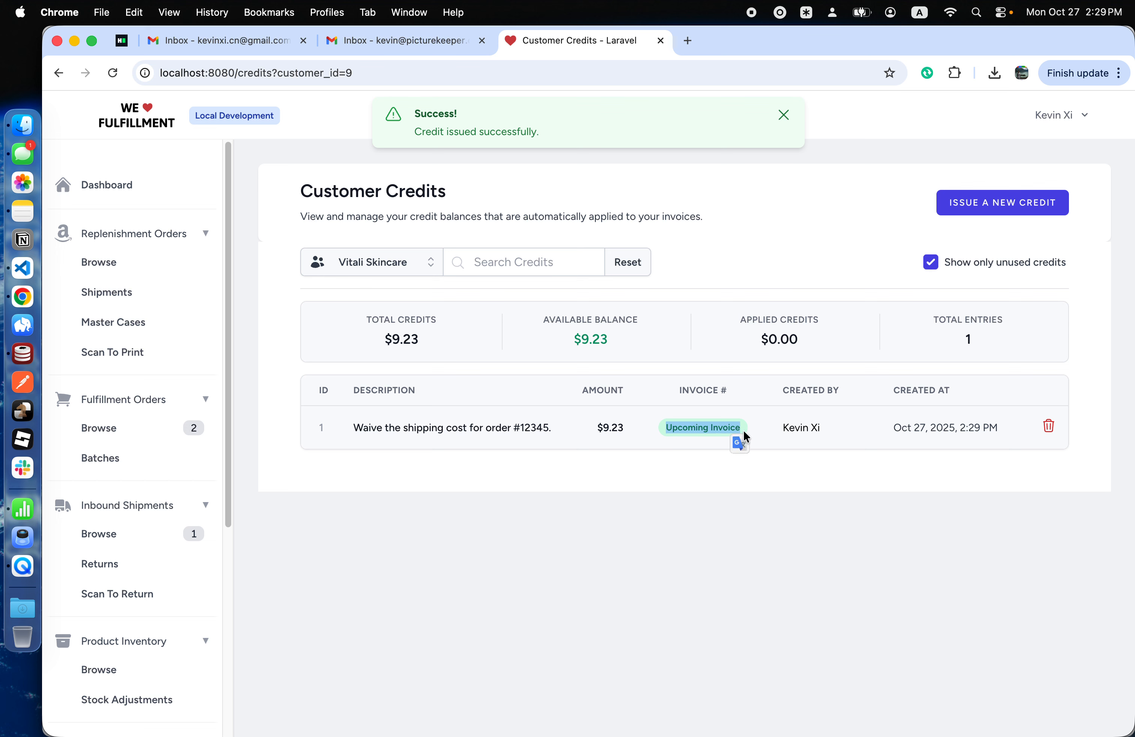
click(675, 474)
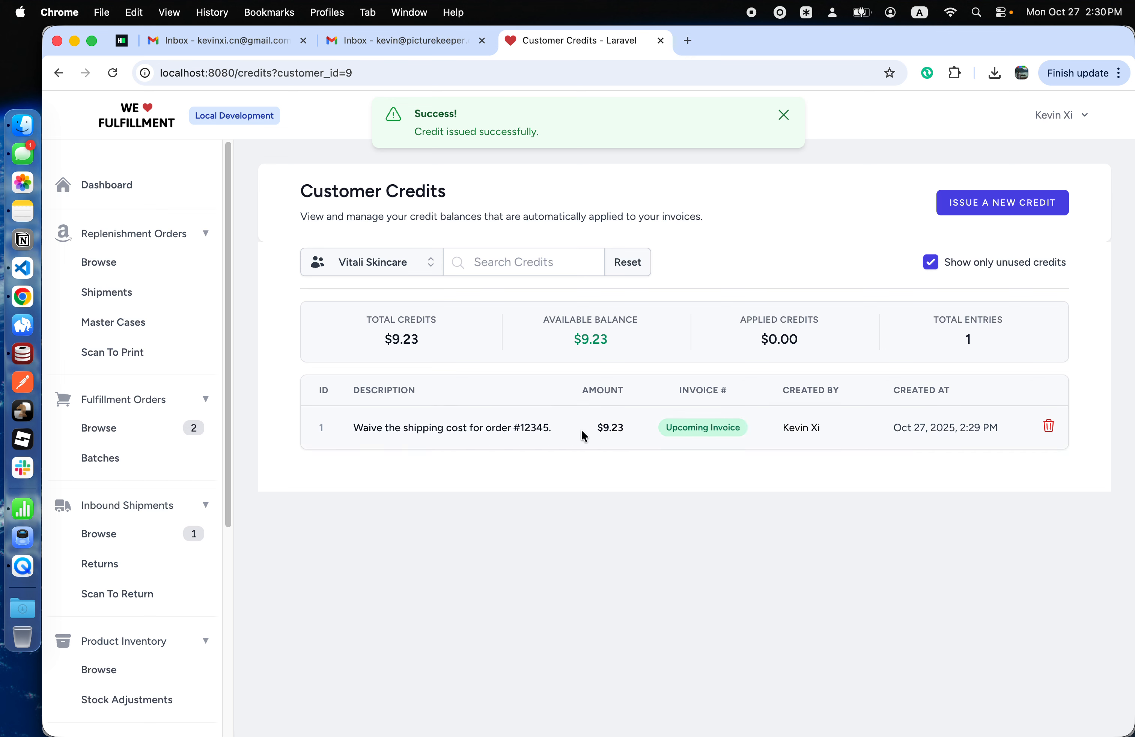
drag(626, 433, 596, 429)
click(561, 465)
Open the invoice list to check for newly generated unpaid invoices.
scroll(186, 534, down, 7)
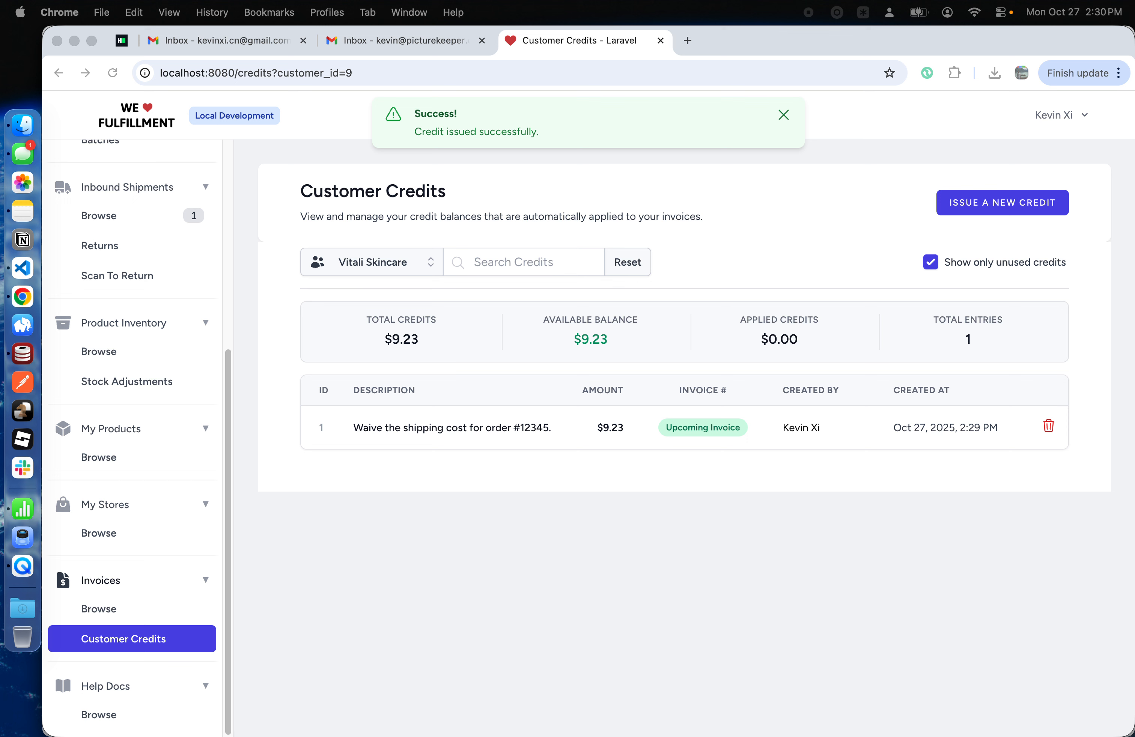
click(138, 639)
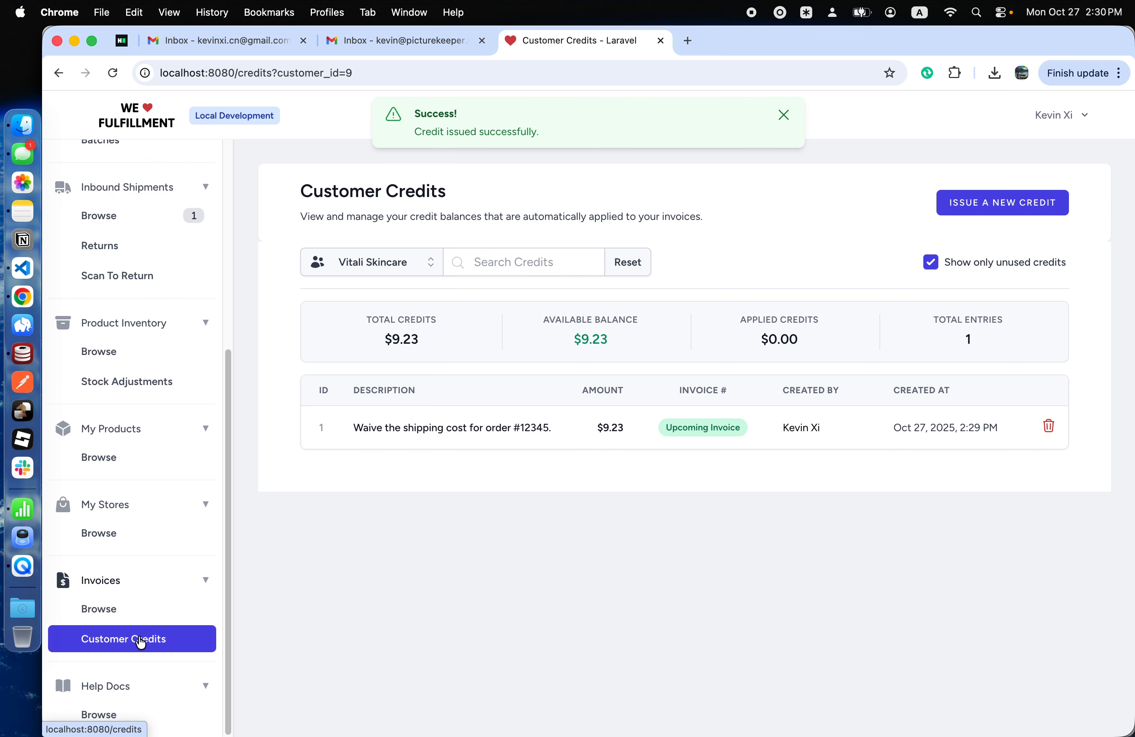
click(158, 611)
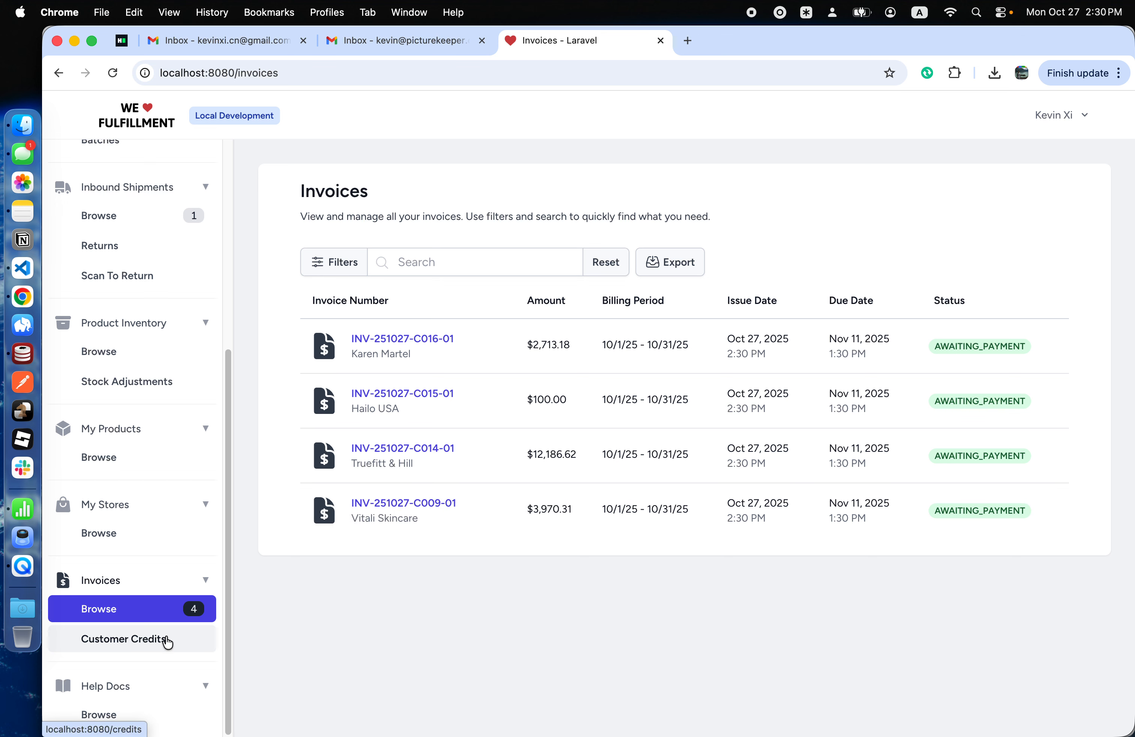
Show all customer credits for Vitali Skincare, including those already used.
click(164, 645)
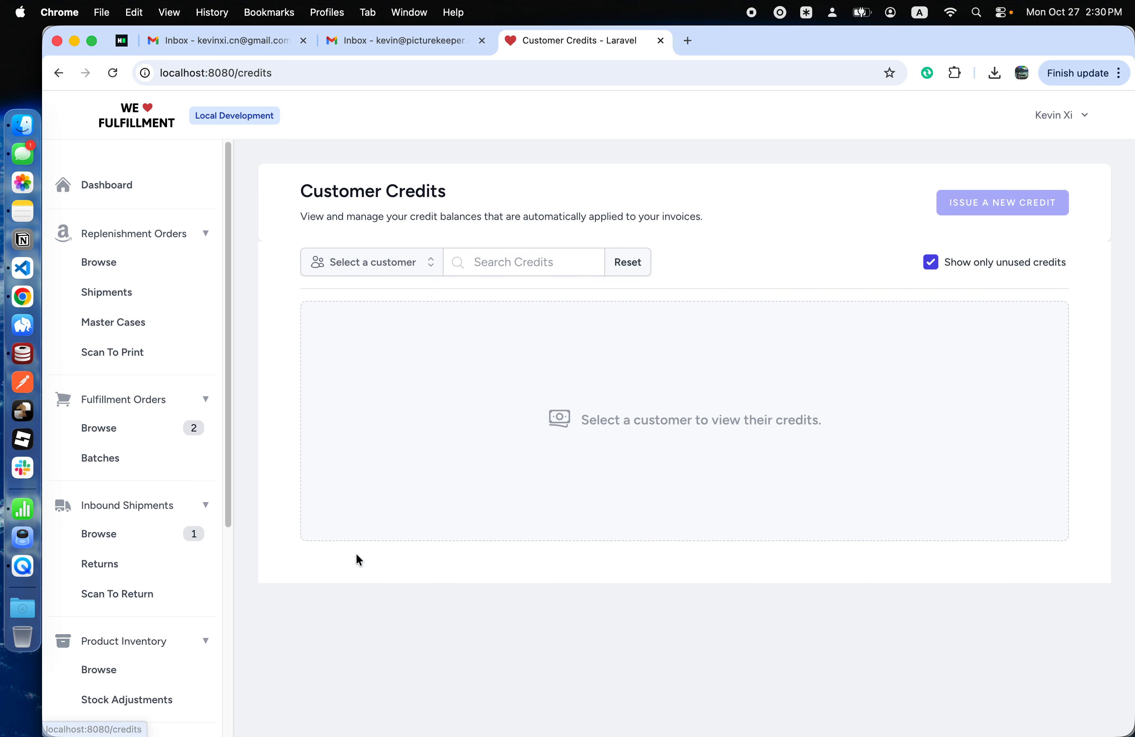
click(383, 269)
click(378, 297)
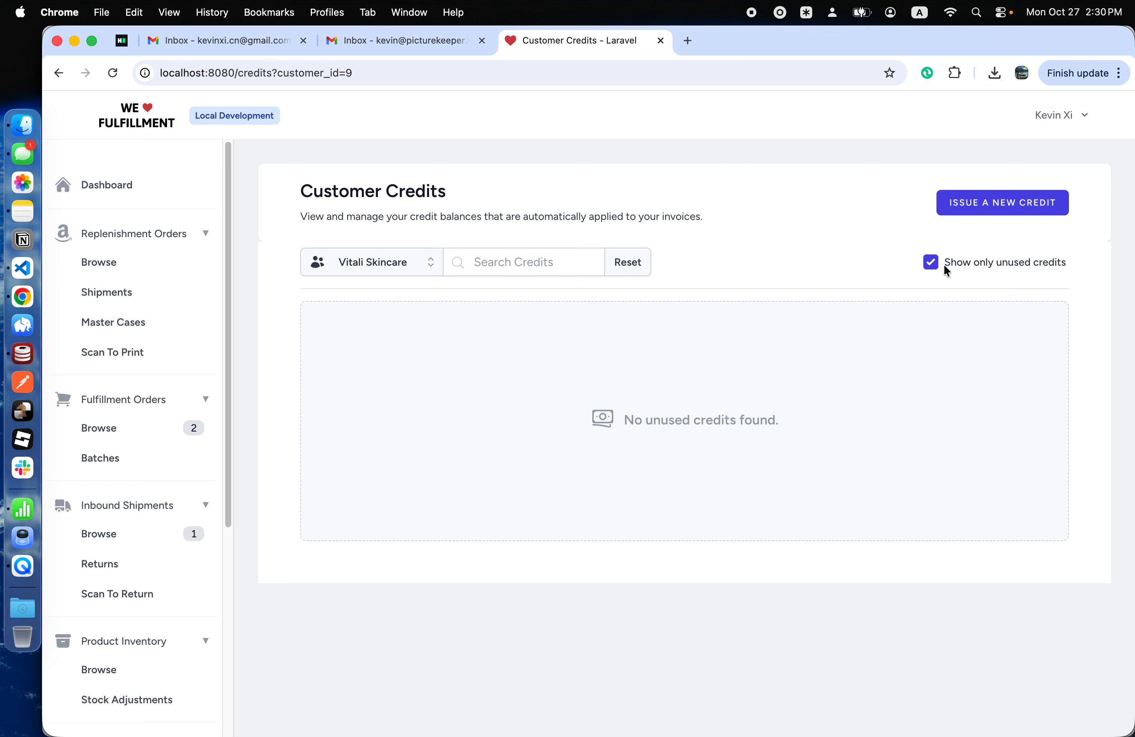
click(931, 263)
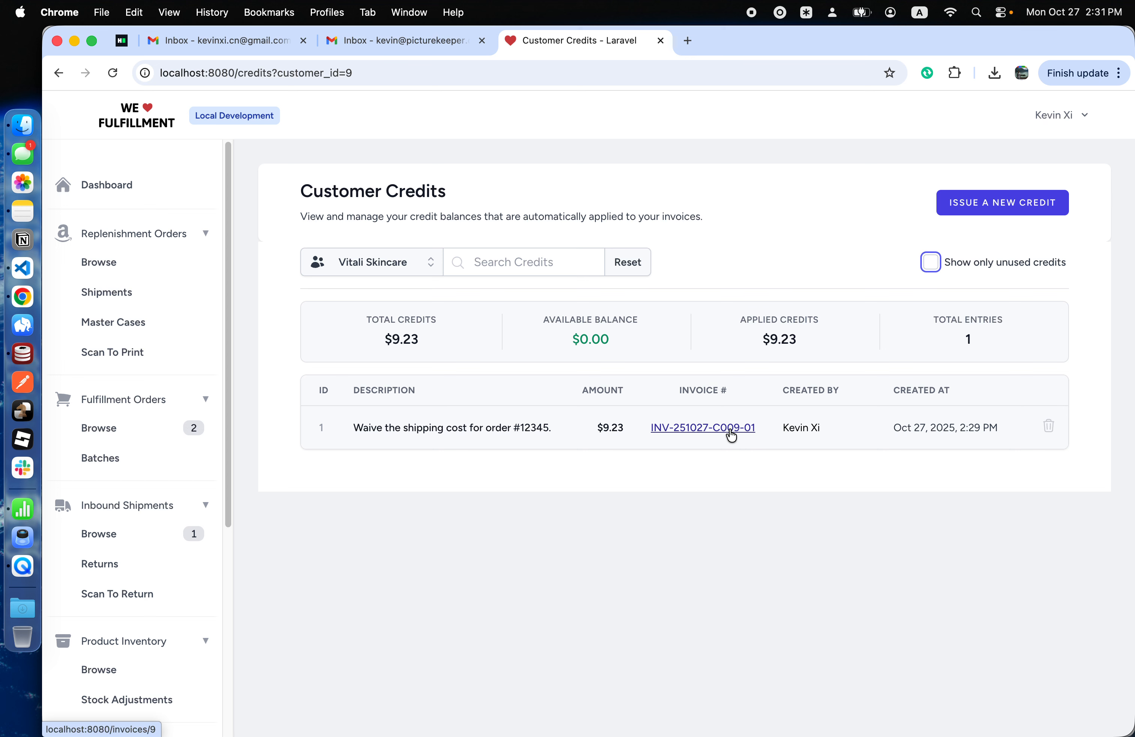
Check the credit's amount and open the invoice it was applied to.
drag(596, 428, 635, 432)
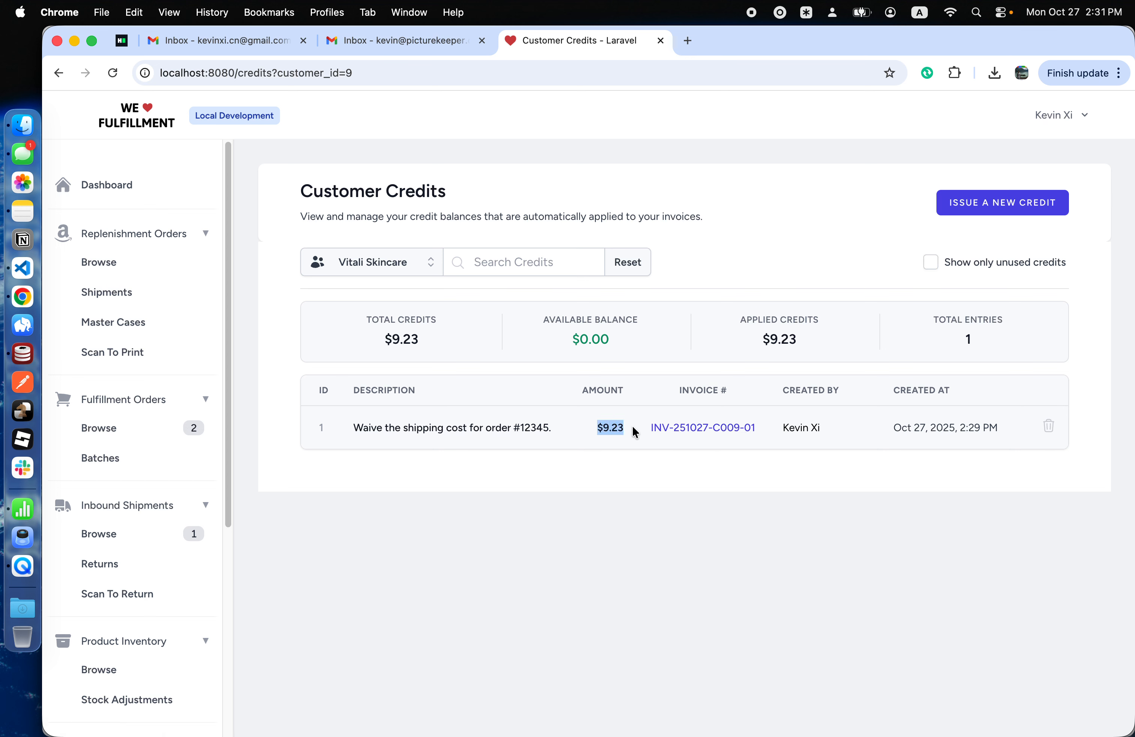
click(584, 445)
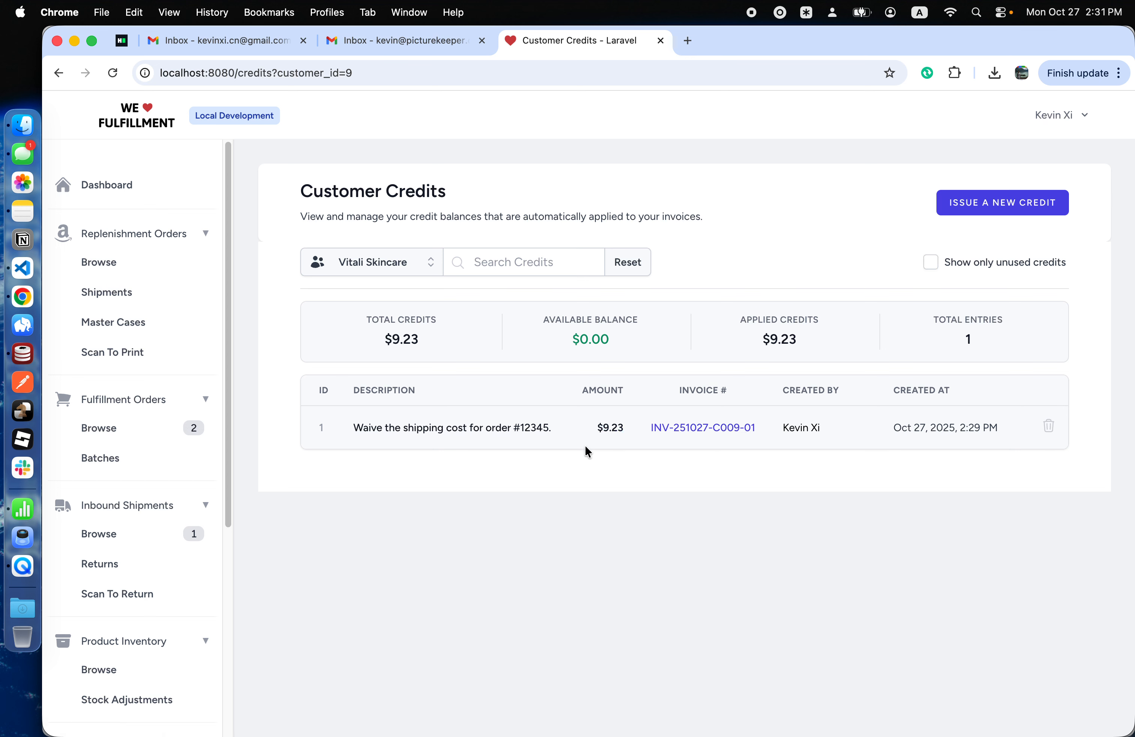
click(703, 428)
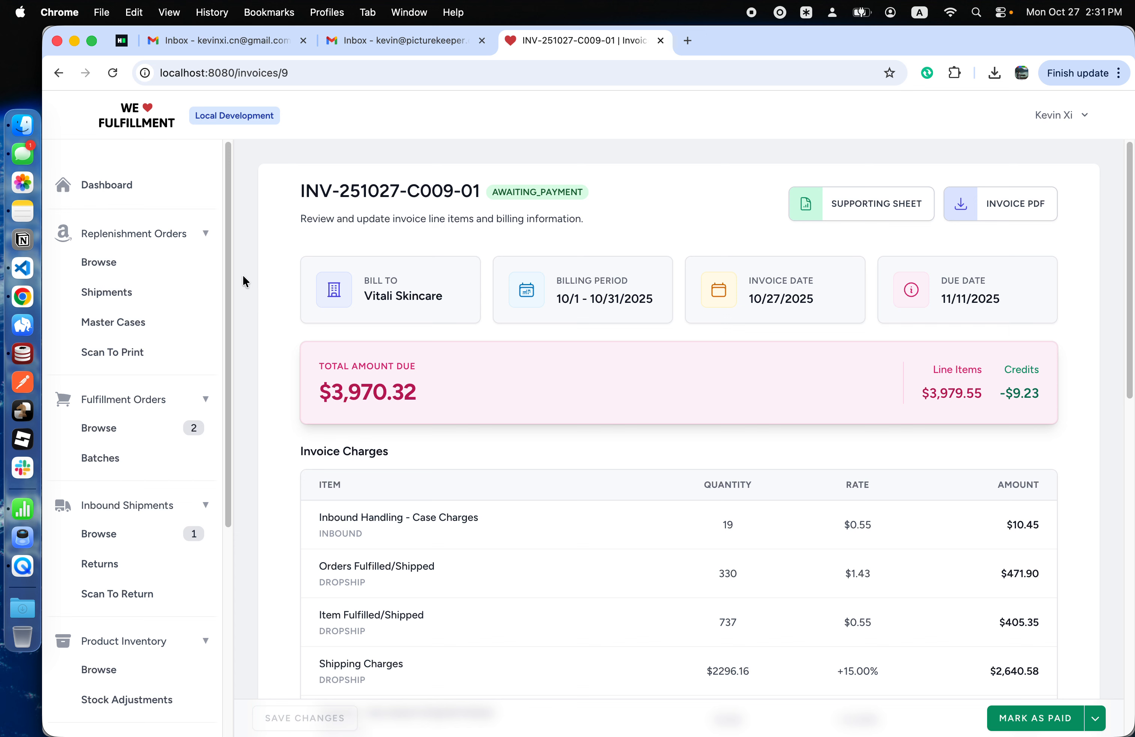
Return to the invoice list and open Vitali Skincare's October 2025 invoice from there.
scroll(141, 373, down, 5)
scroll(143, 376, down, 2)
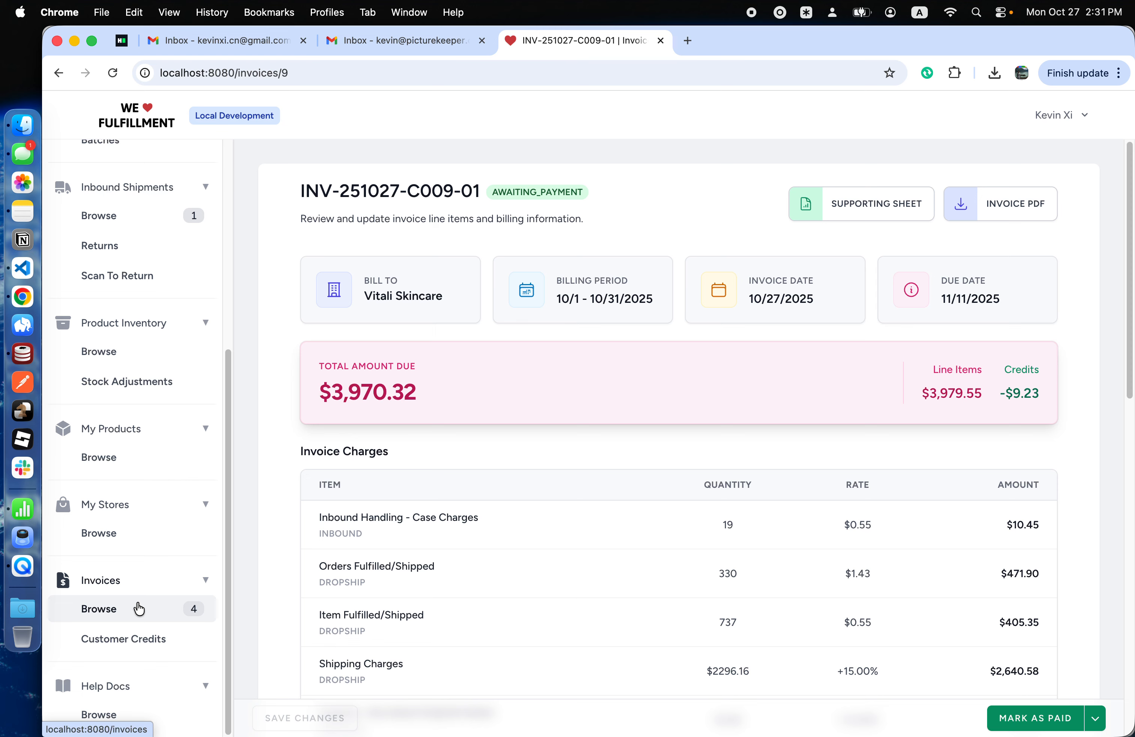
click(142, 610)
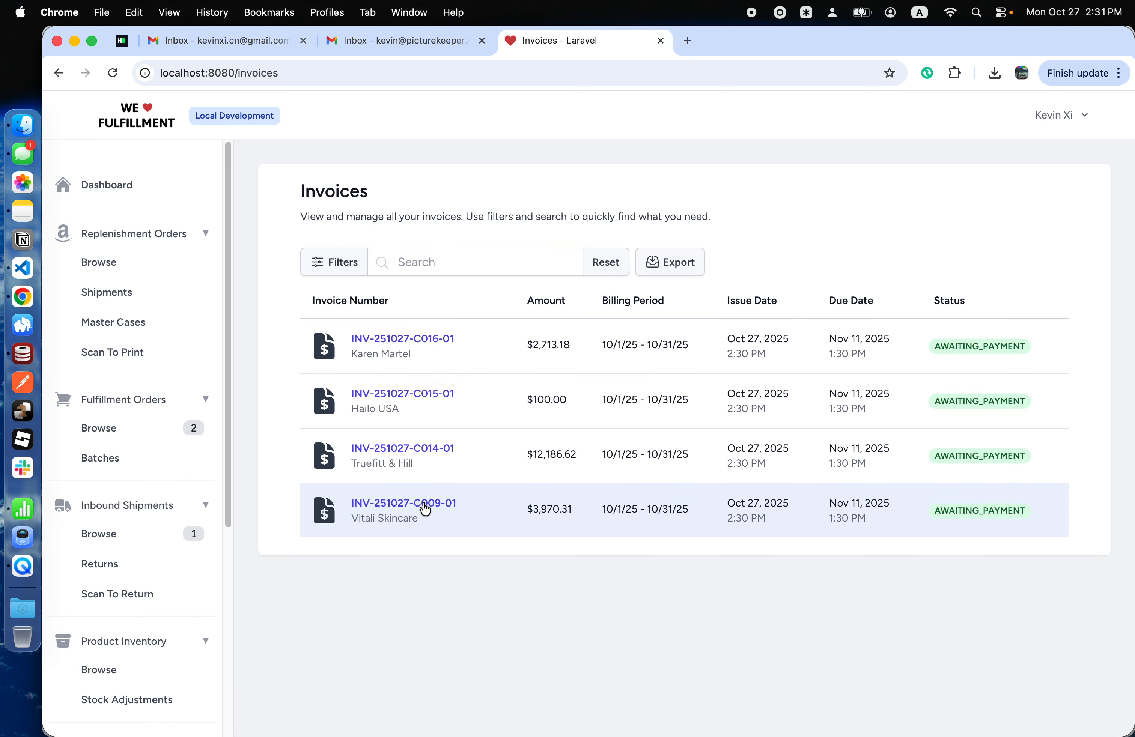
click(465, 511)
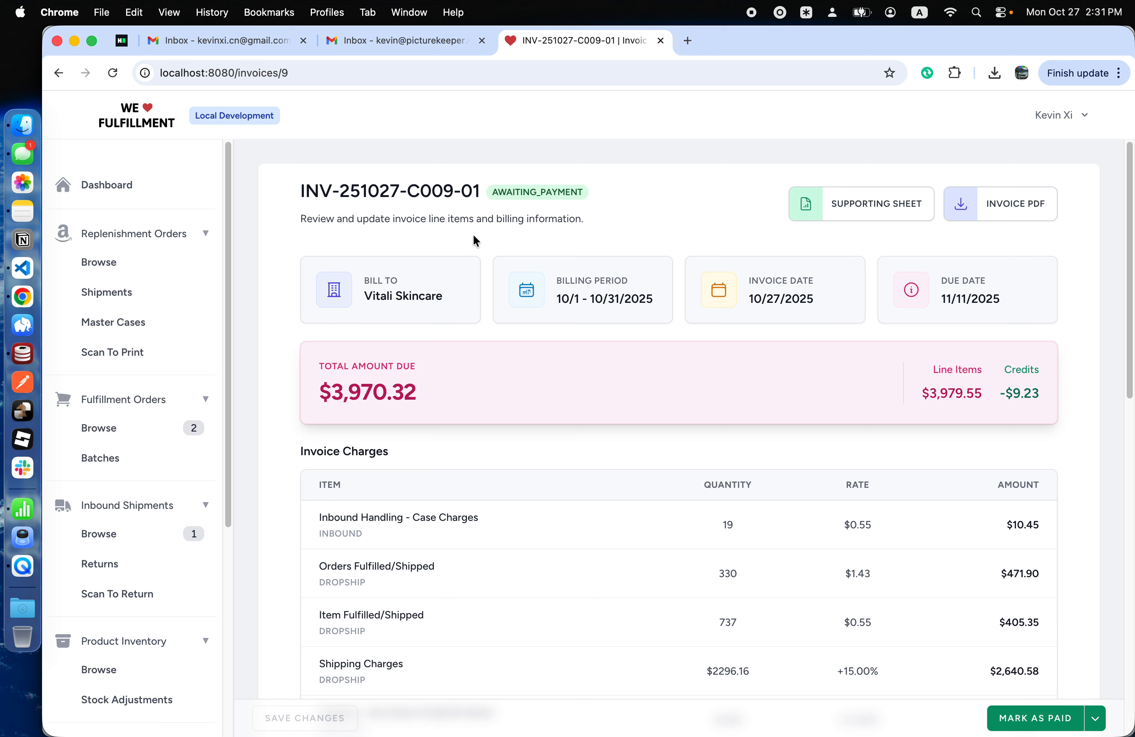
Download the invoice's supporting sheet and open it in Numbers.
click(855, 220)
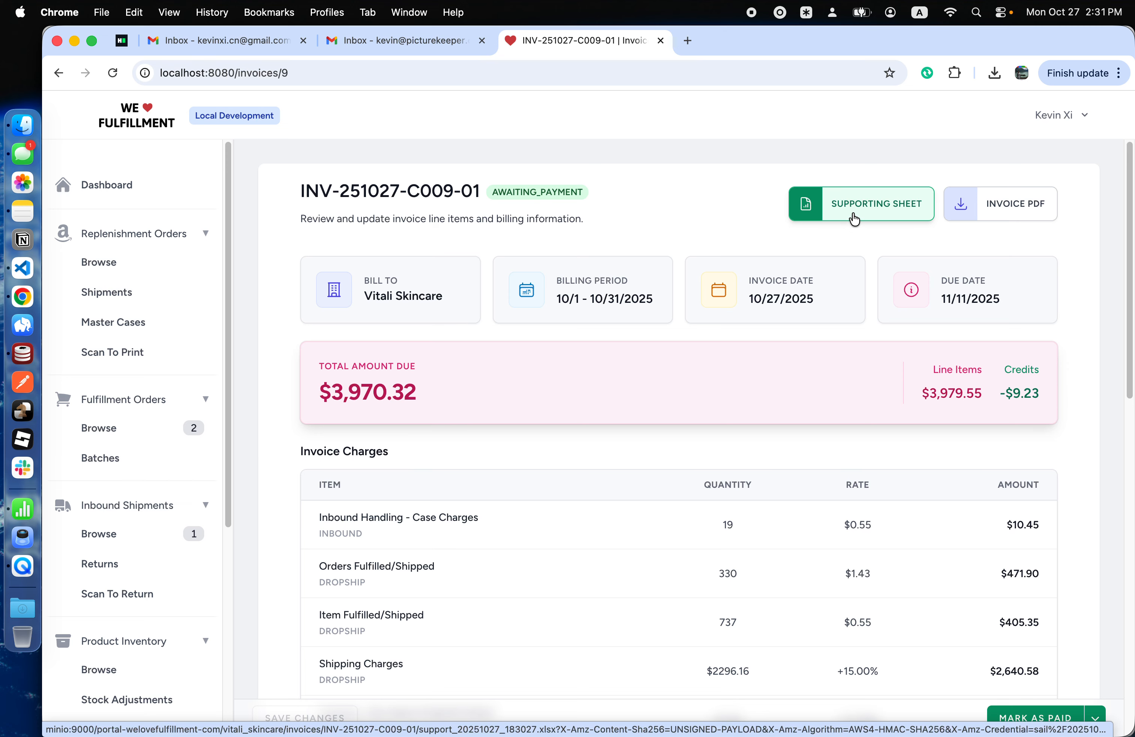
click(956, 103)
click(955, 107)
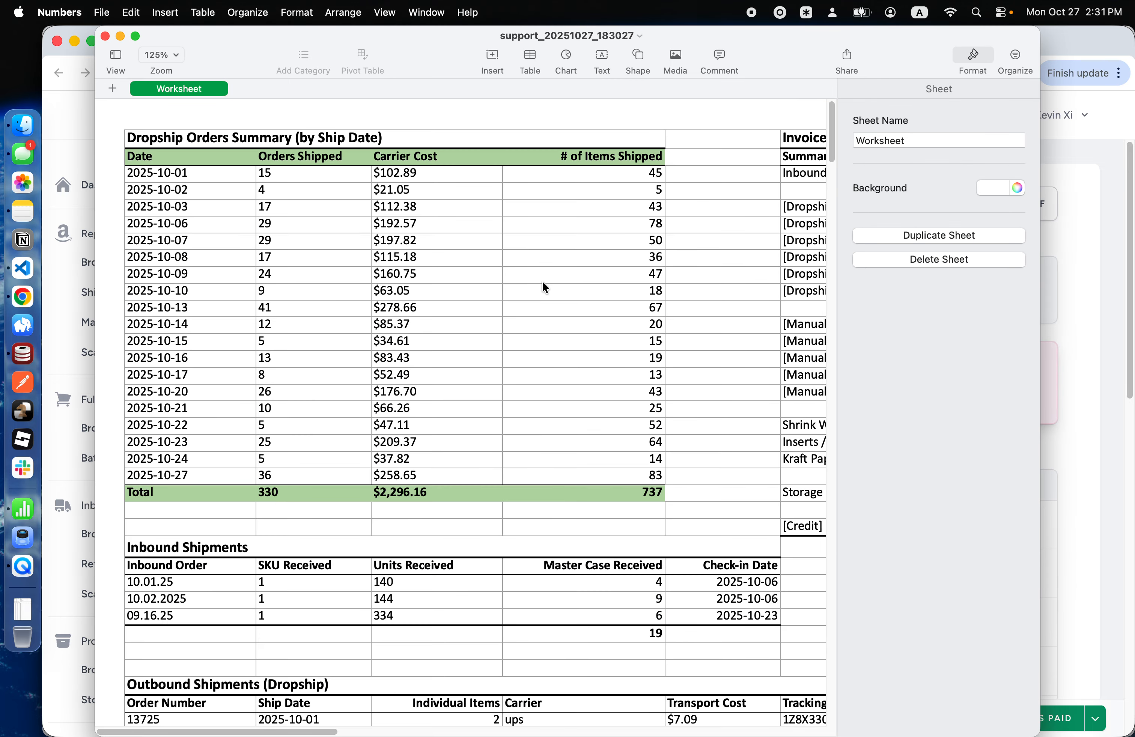
Examine the supporting sheet's invoice line items with quantities and rates, including the credit line, and the dropship shipment rows.
scroll(542, 282, right, 5)
scroll(542, 283, down, 1)
scroll(543, 283, right, 15)
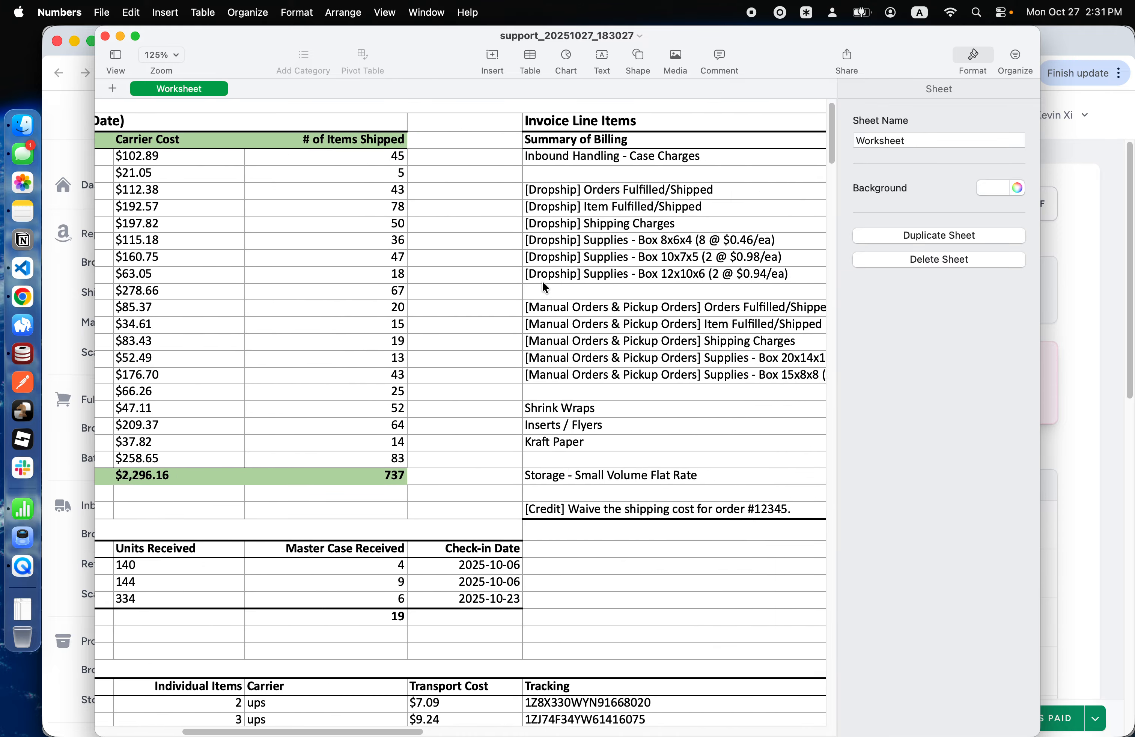
scroll(545, 287, right, 10)
scroll(545, 288, down, 1)
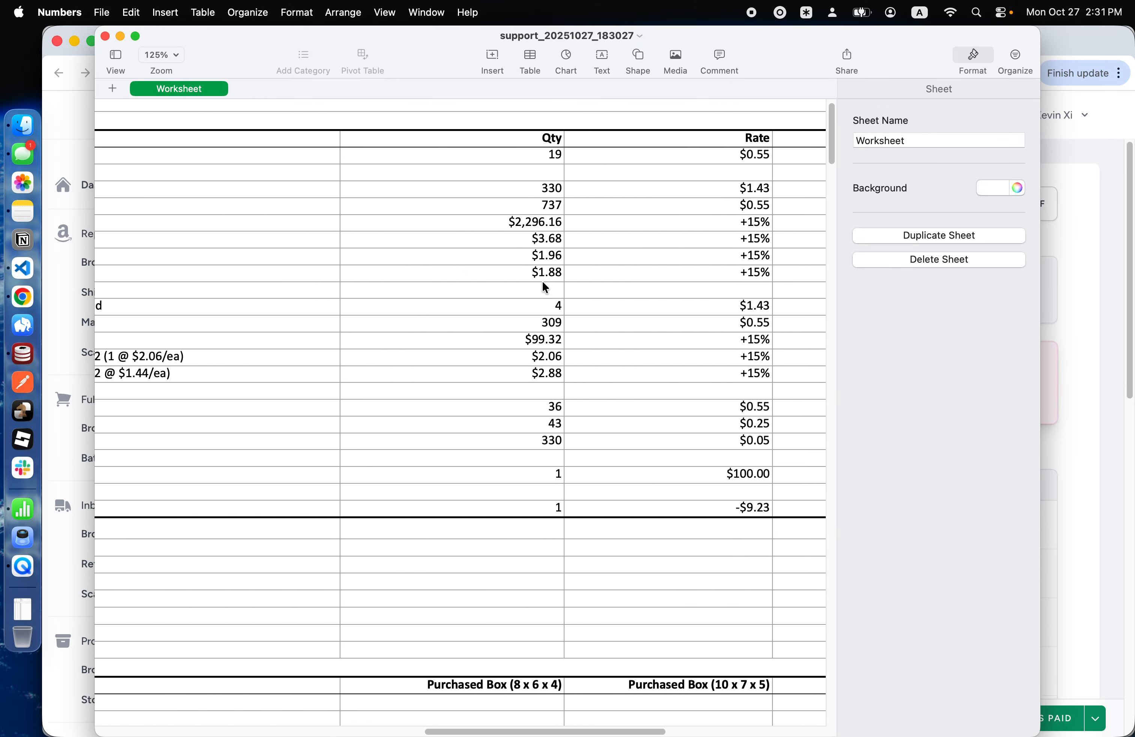
scroll(545, 287, left, 8)
scroll(546, 287, left, 10)
scroll(546, 287, down, 20)
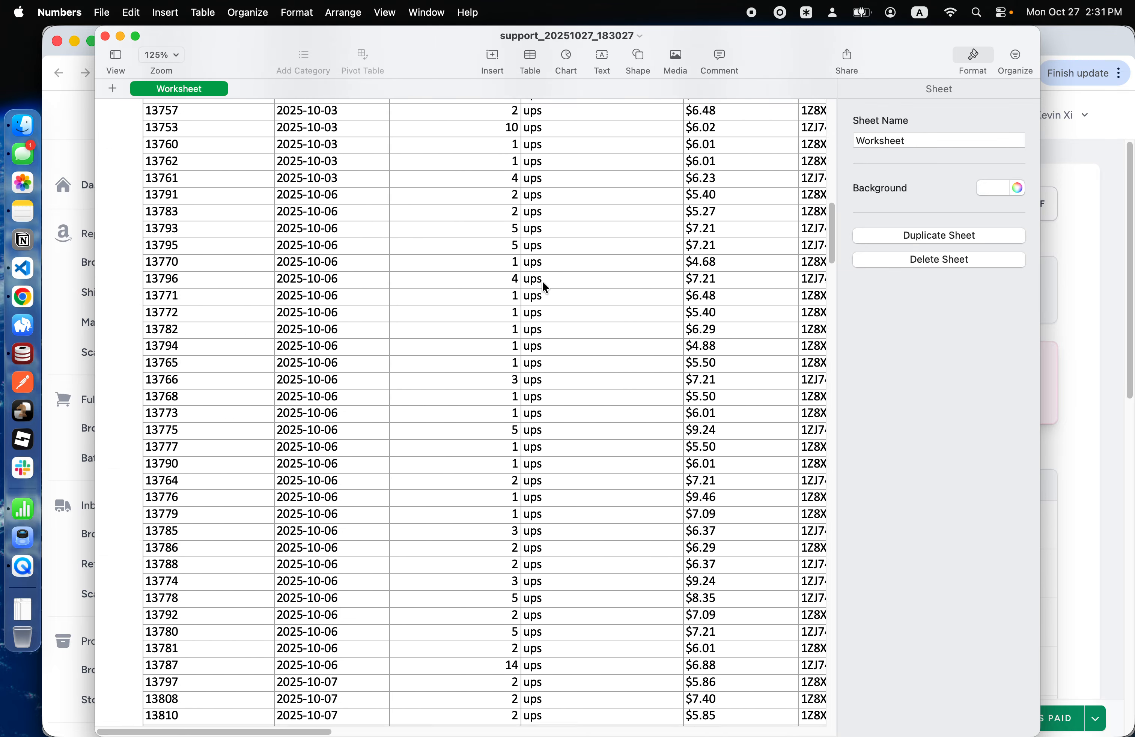
scroll(542, 280, down, 20)
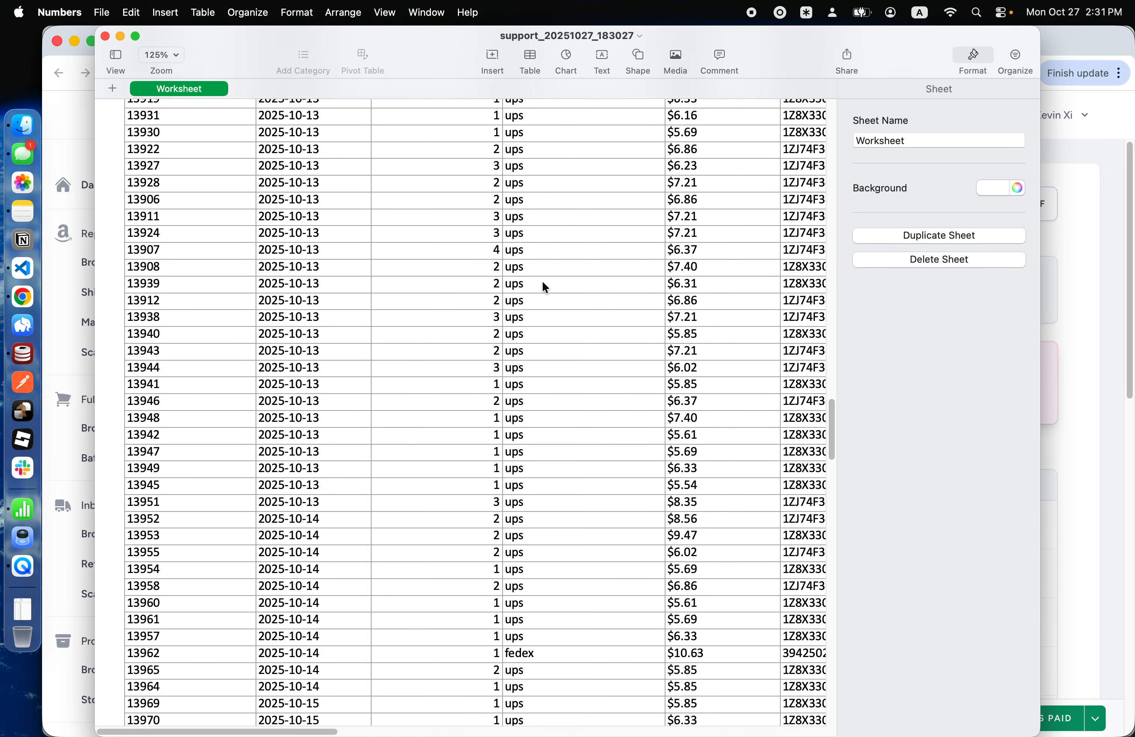
Switch back to the invoice in Chrome, open its PDF and check the balance due and the credit line on page 2.
click(1107, 297)
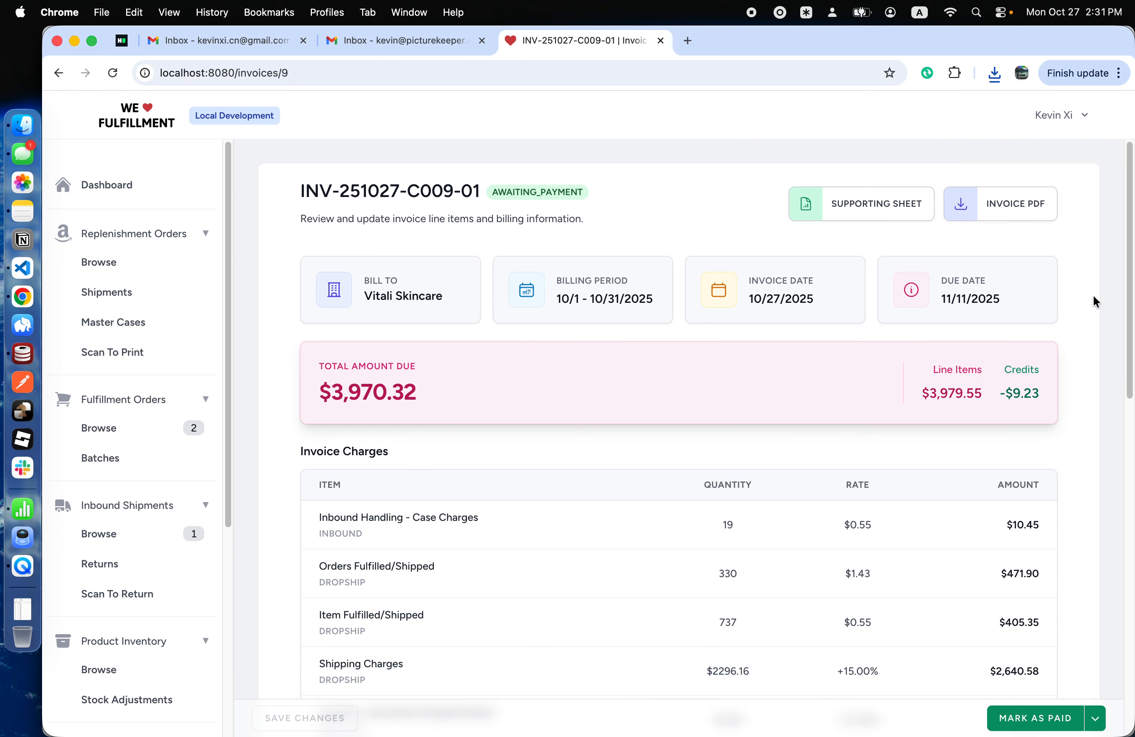
click(1034, 217)
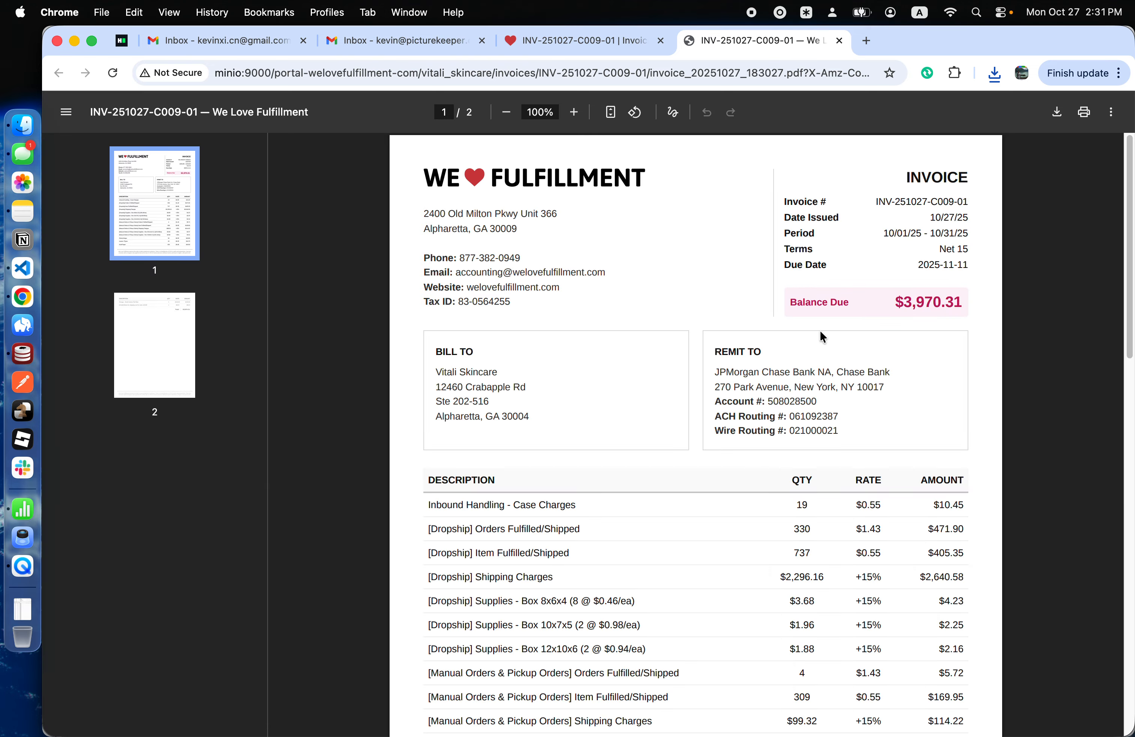
scroll(821, 333, down, 12)
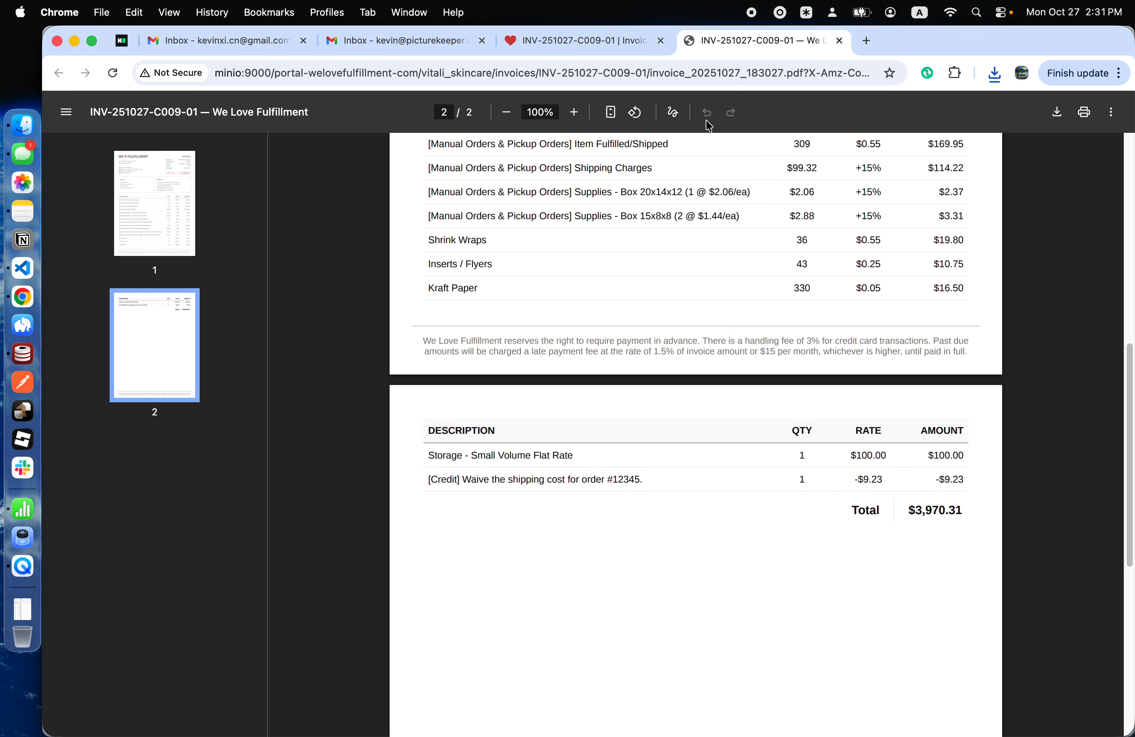
Return to the invoice page and review its total amount due, line-item total, credits and the Credits & Adjustments section.
click(592, 40)
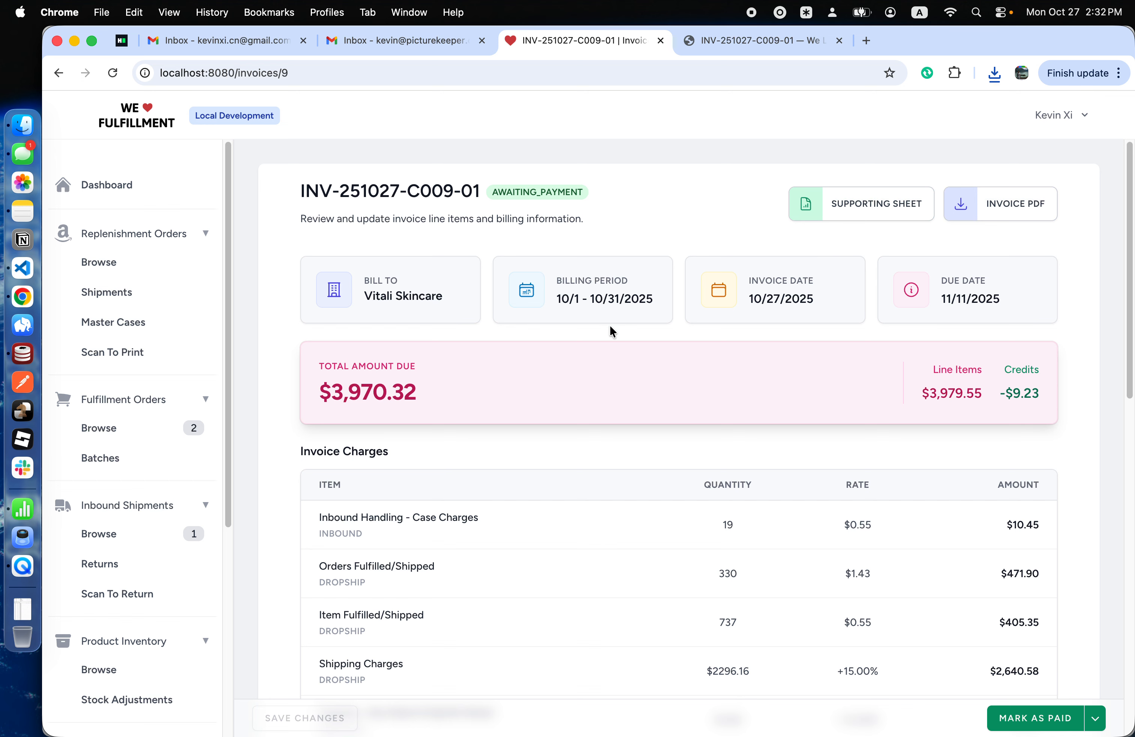
scroll(610, 331, down, 1)
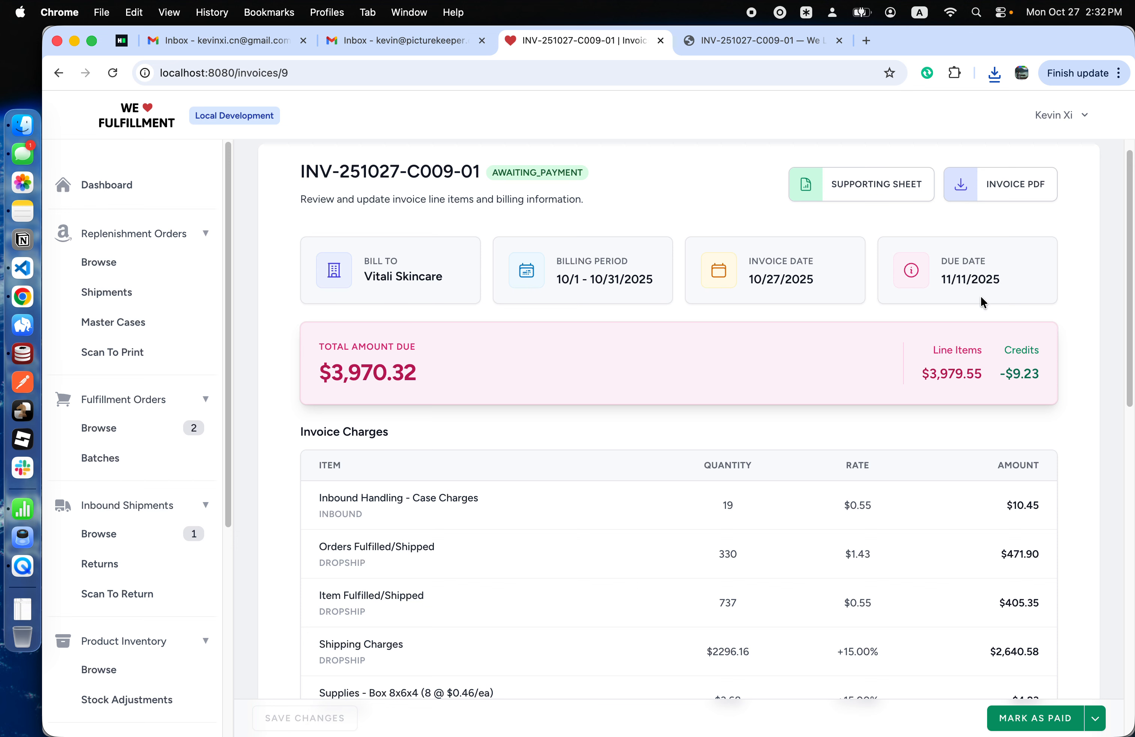
scroll(758, 401, down, 3)
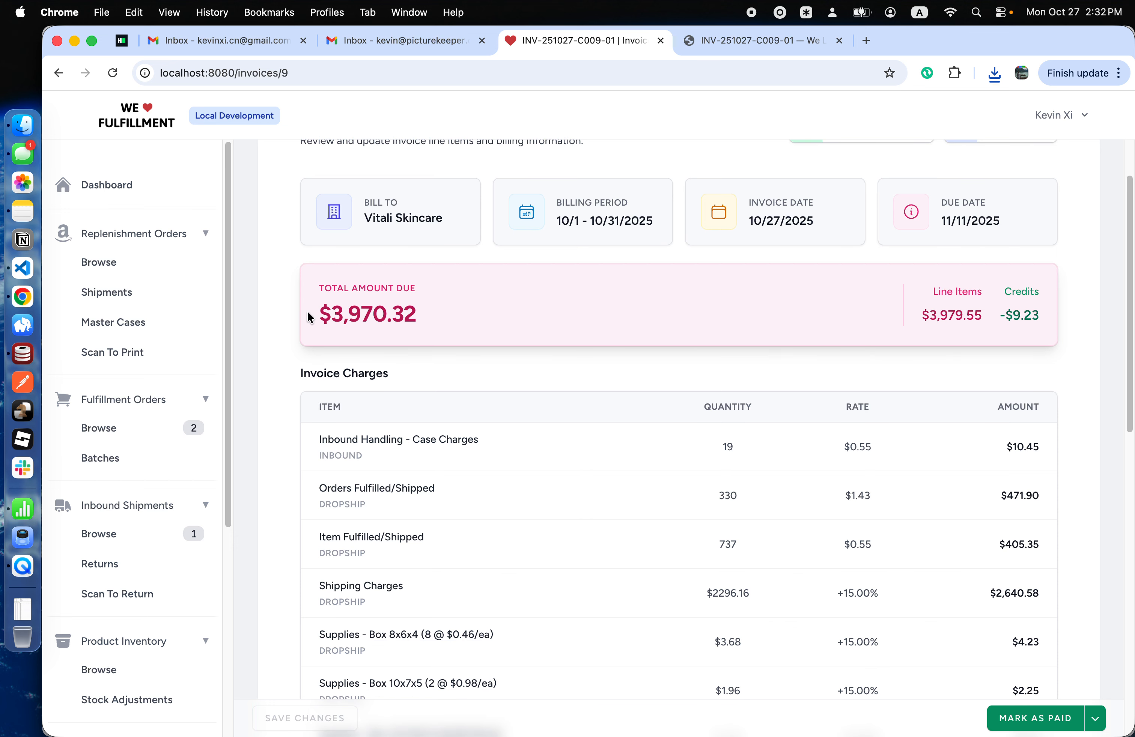
drag(308, 317, 434, 318)
drag(912, 321, 989, 321)
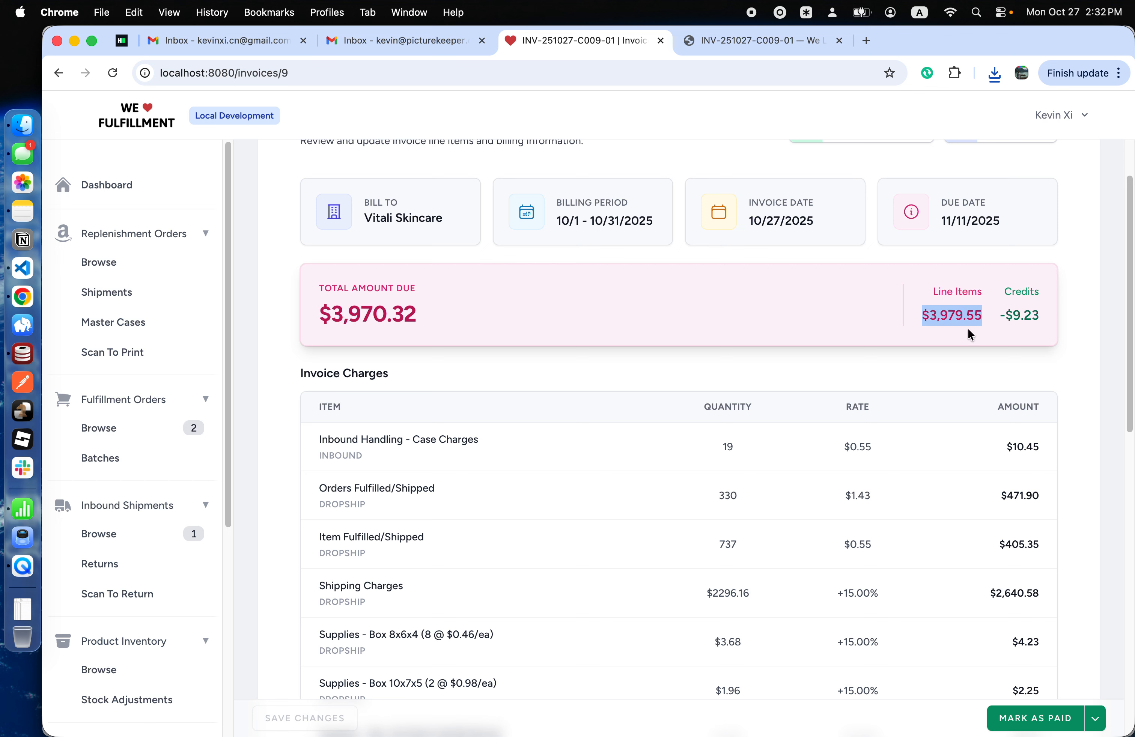
click(1046, 318)
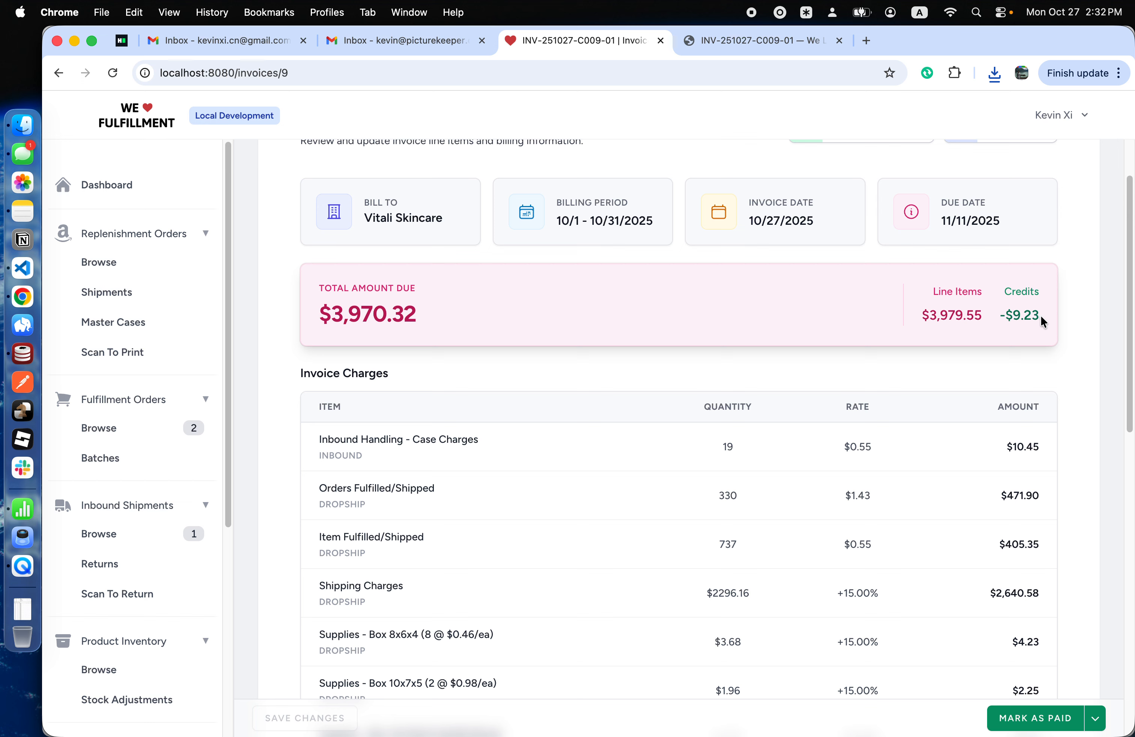
drag(1011, 317, 1000, 317)
scroll(470, 445, down, 10)
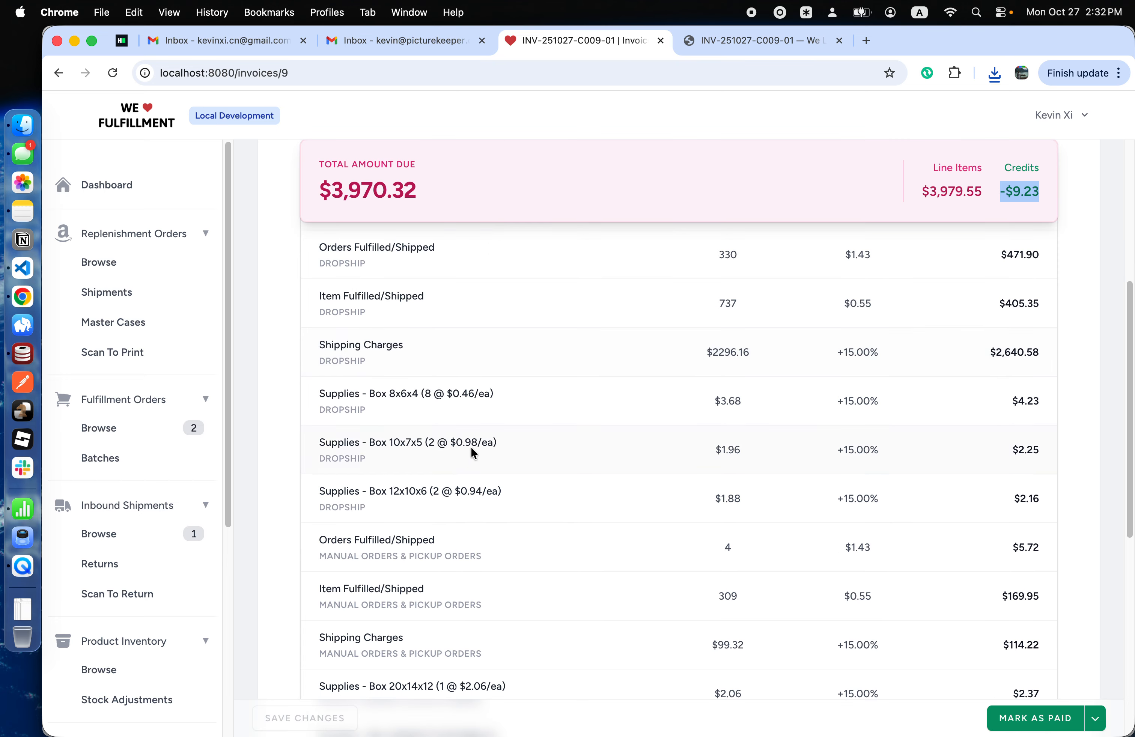
scroll(471, 448, down, 5)
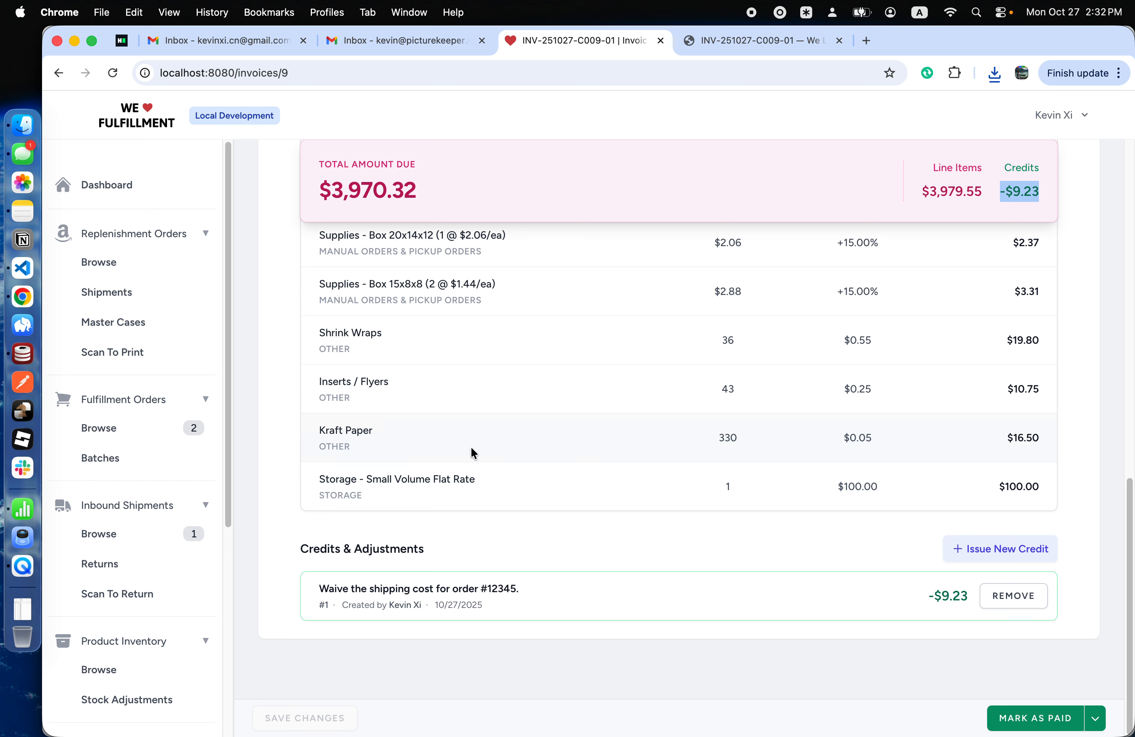
Check the shipping-cost credit's entry, remove it from the invoice and apply it again.
click(741, 584)
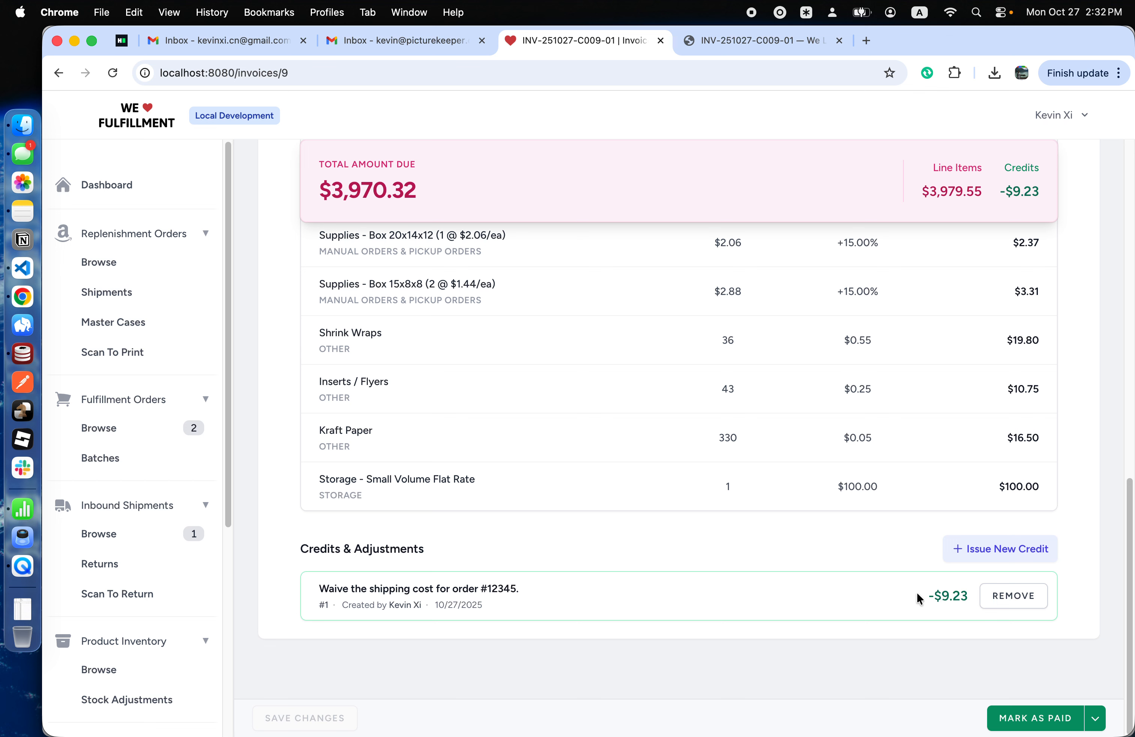
drag(911, 594, 961, 595)
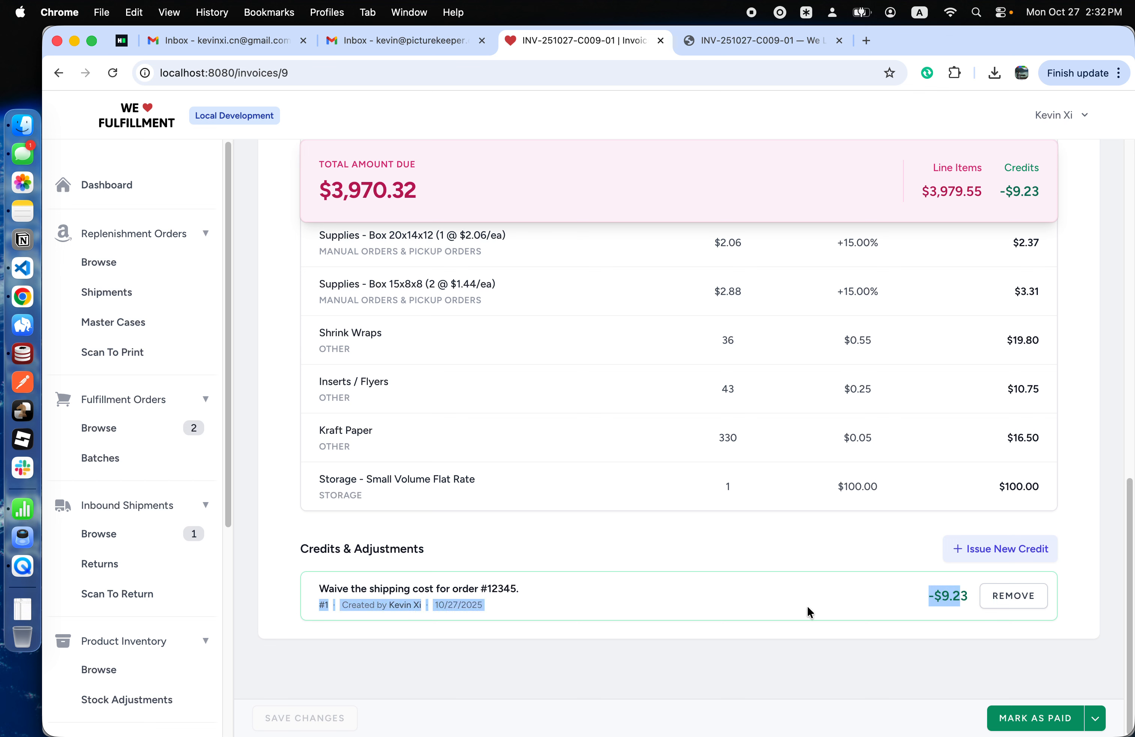
click(822, 609)
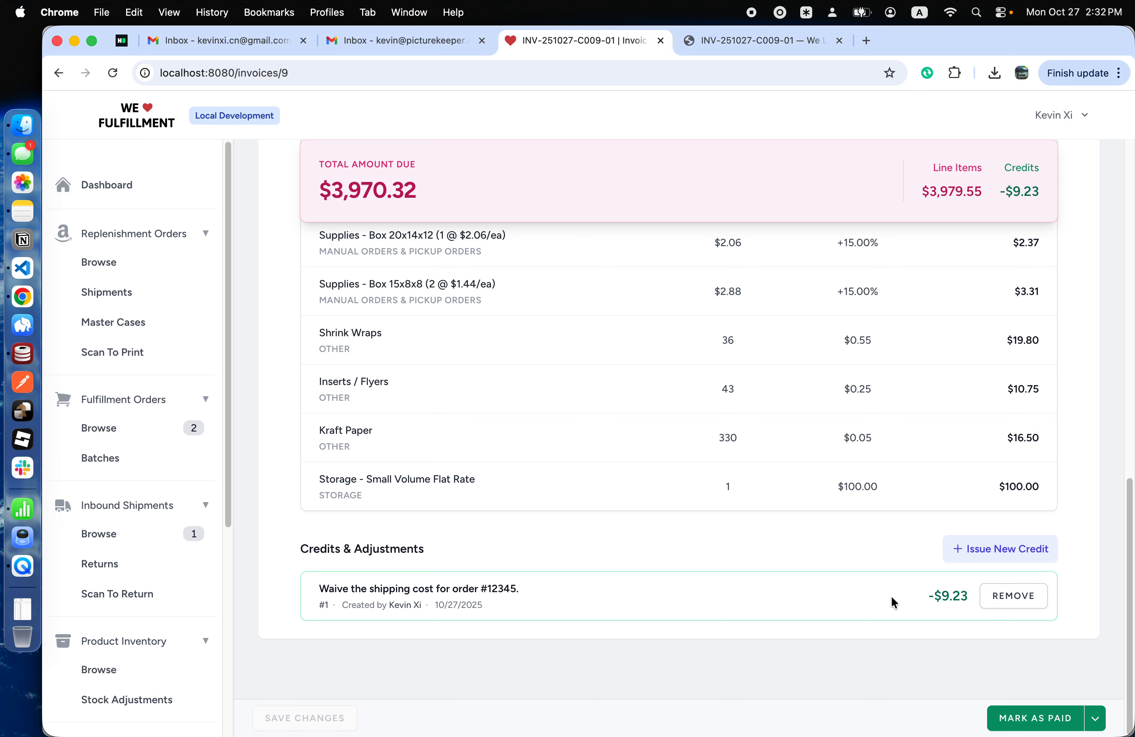
click(1023, 605)
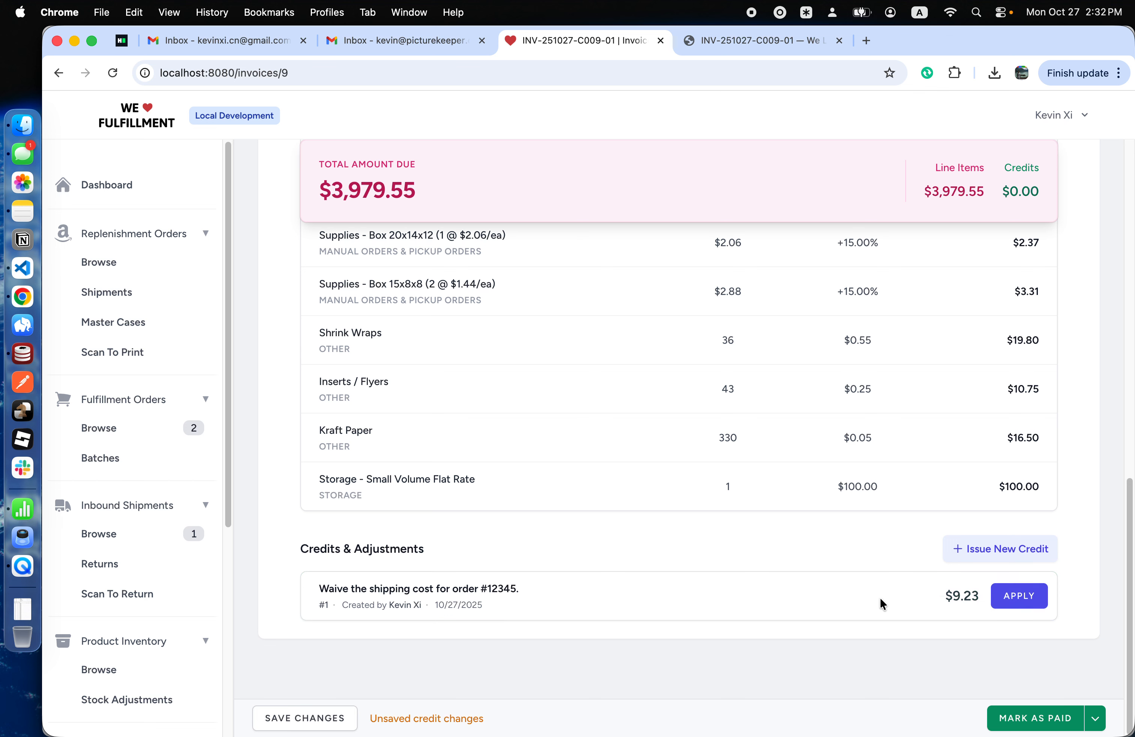
click(1022, 600)
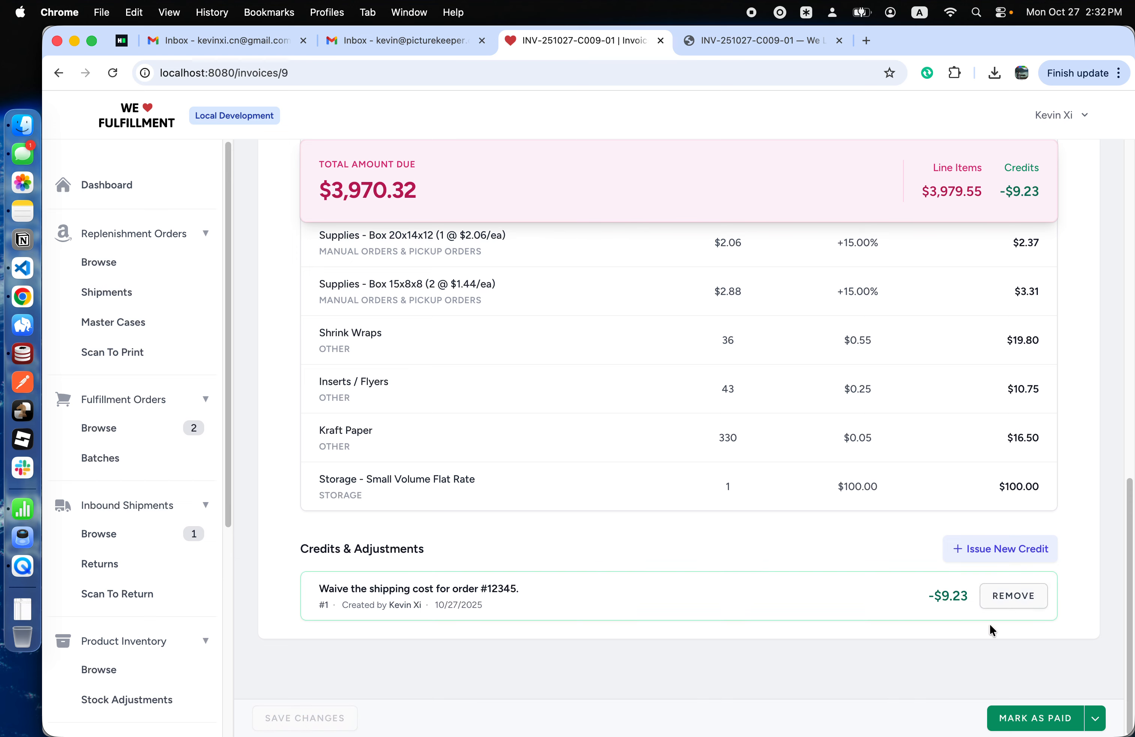
Issue a new $100 credit to Vitali Skincare with the description "Waive the storage fee.".
click(991, 556)
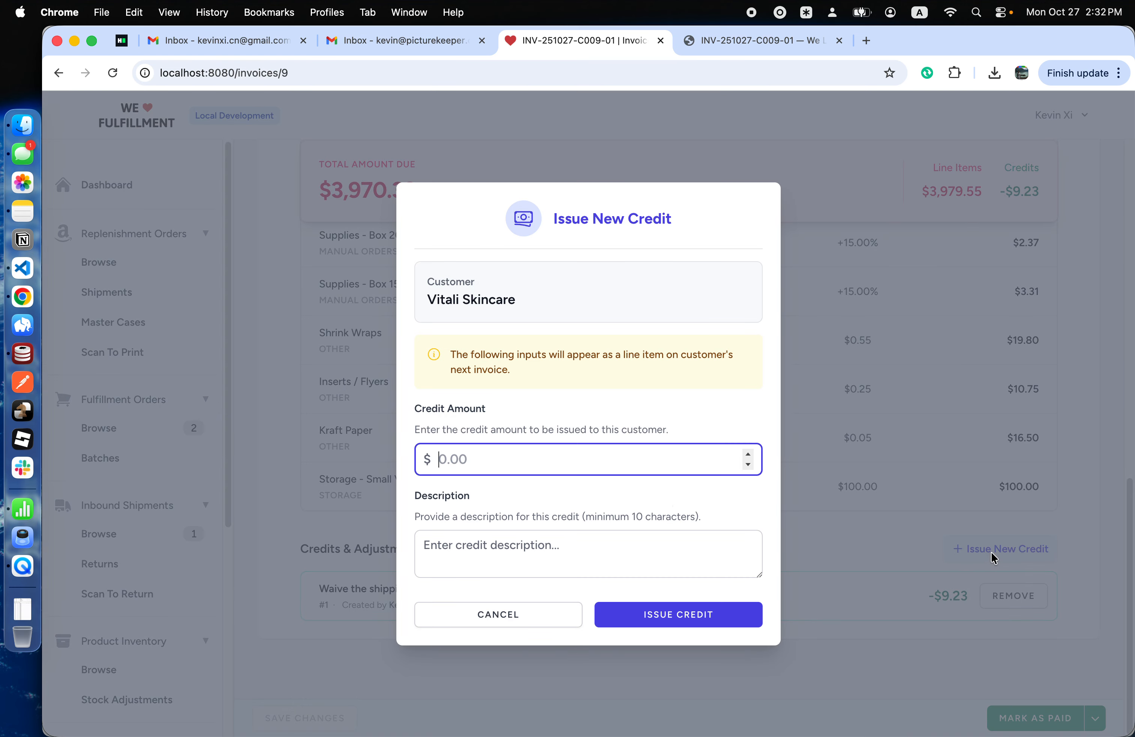
text(100)
key(Tab)
text(W)
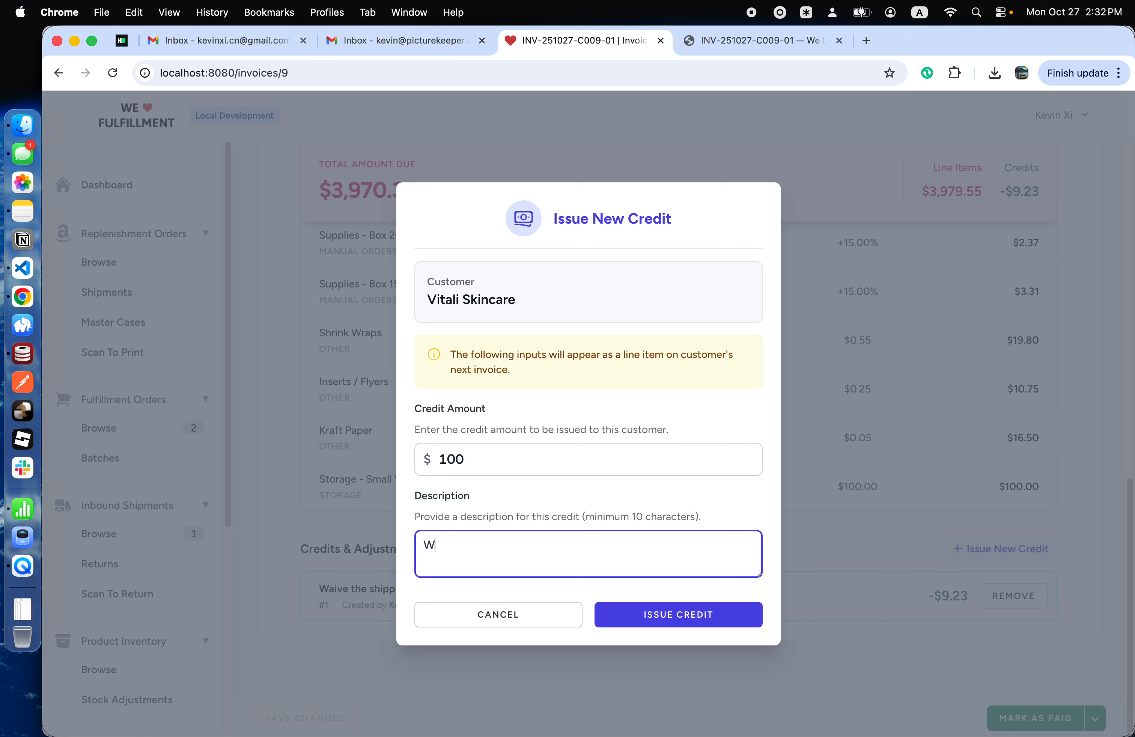
text(aive the storage fee.)
triple_click(555, 547)
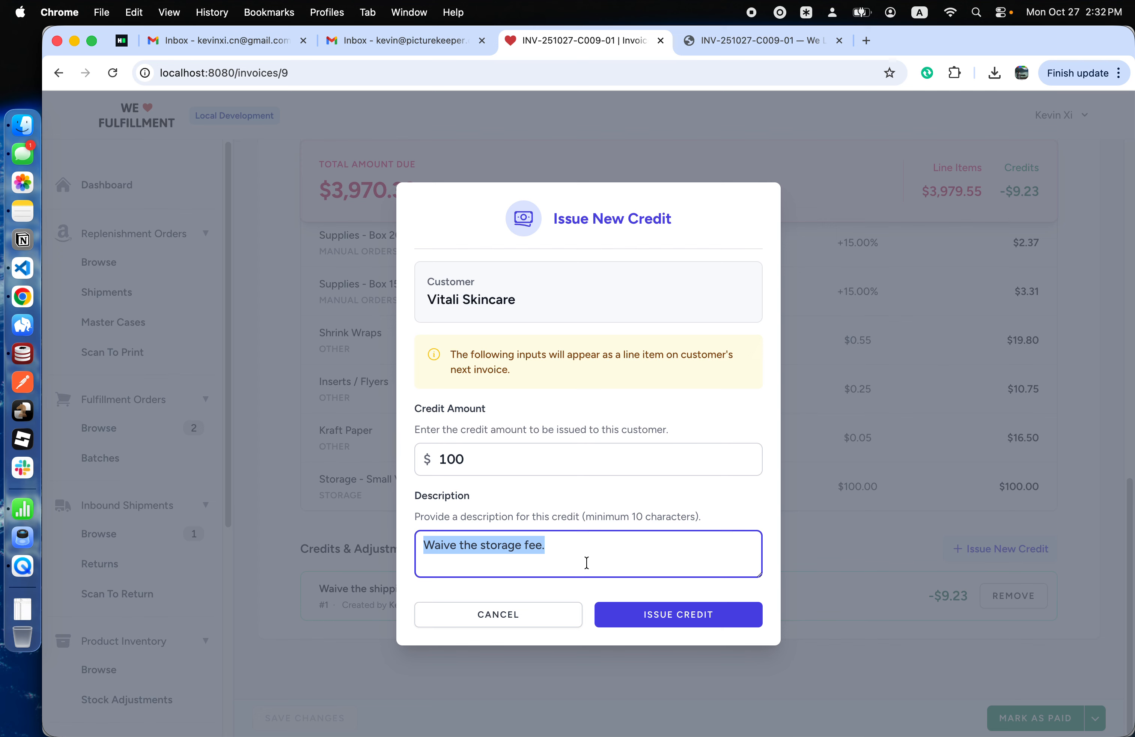
click(656, 621)
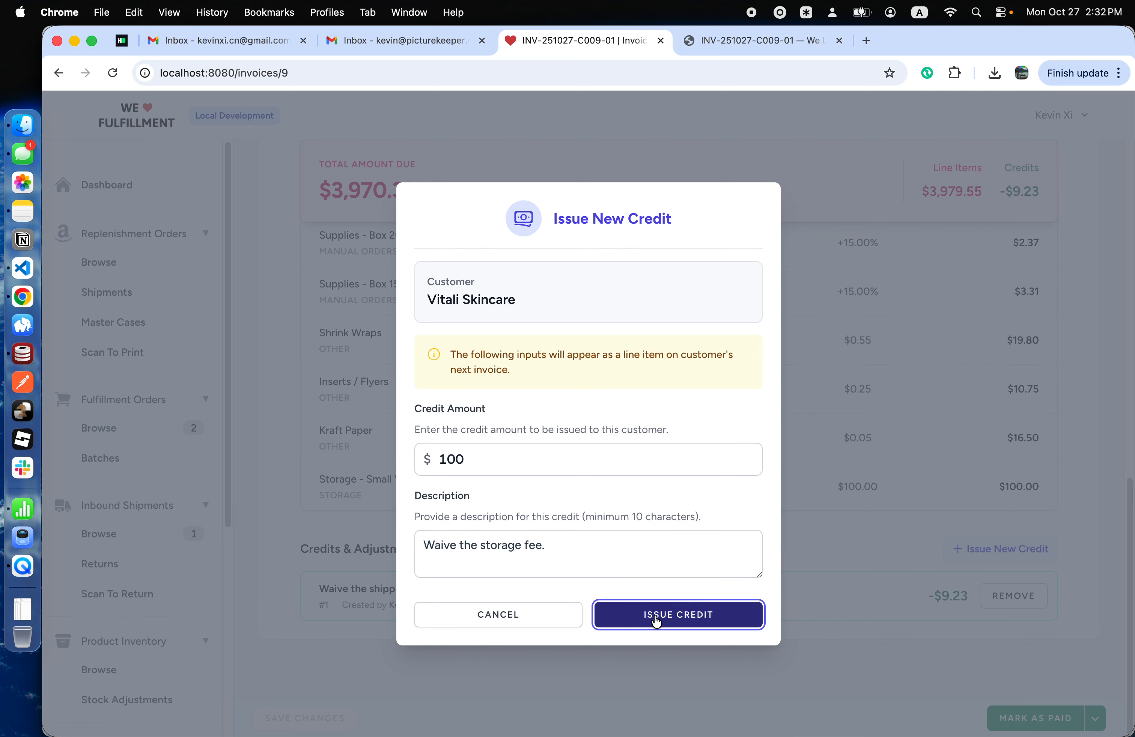
scroll(657, 616, down, 2)
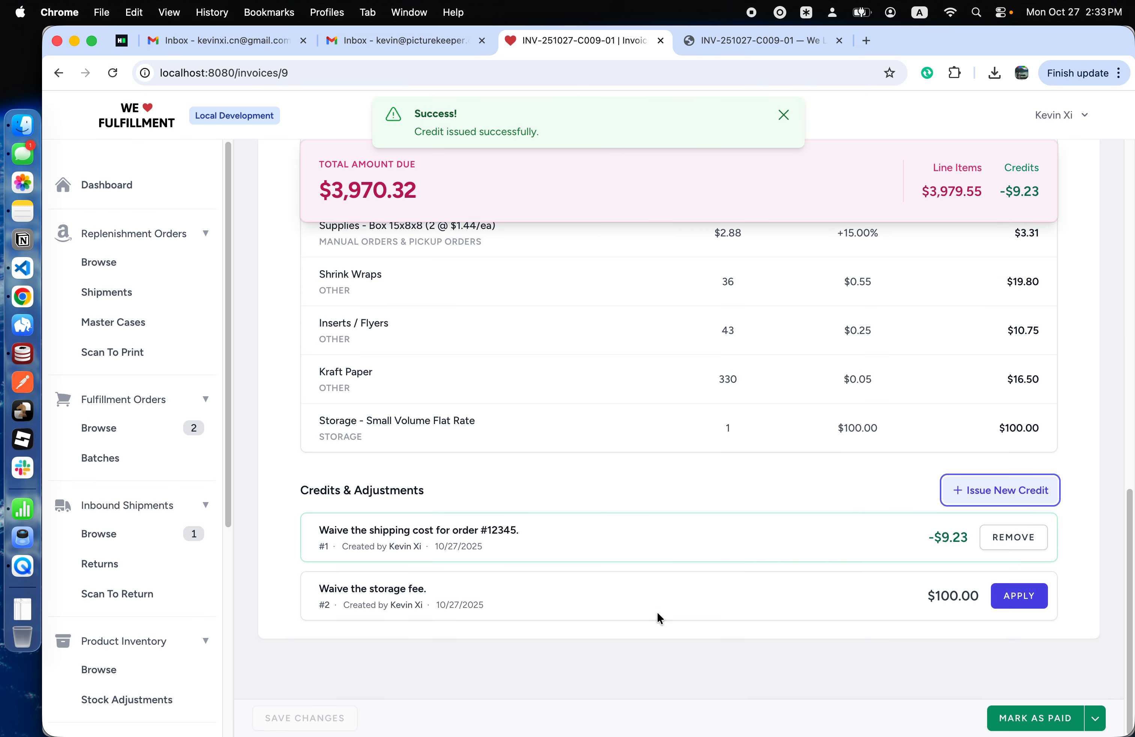
Apply the storage-fee credit to the invoice, check the credits total, and save the invoice changes.
click(997, 607)
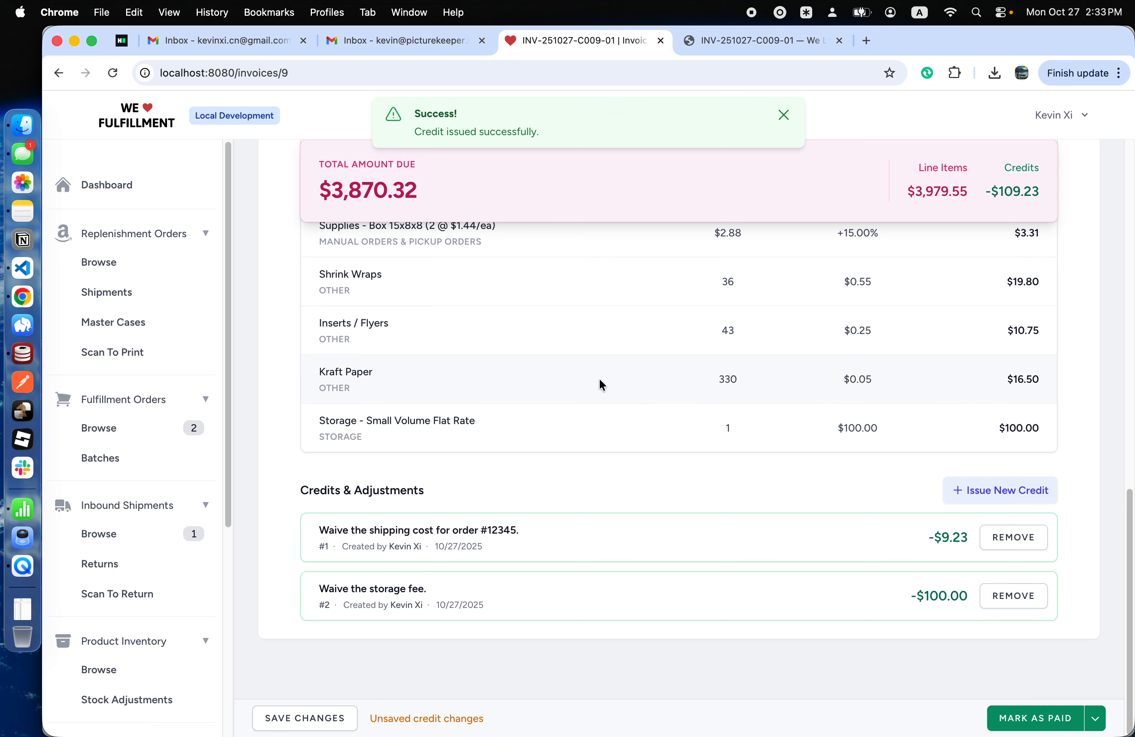
click(778, 123)
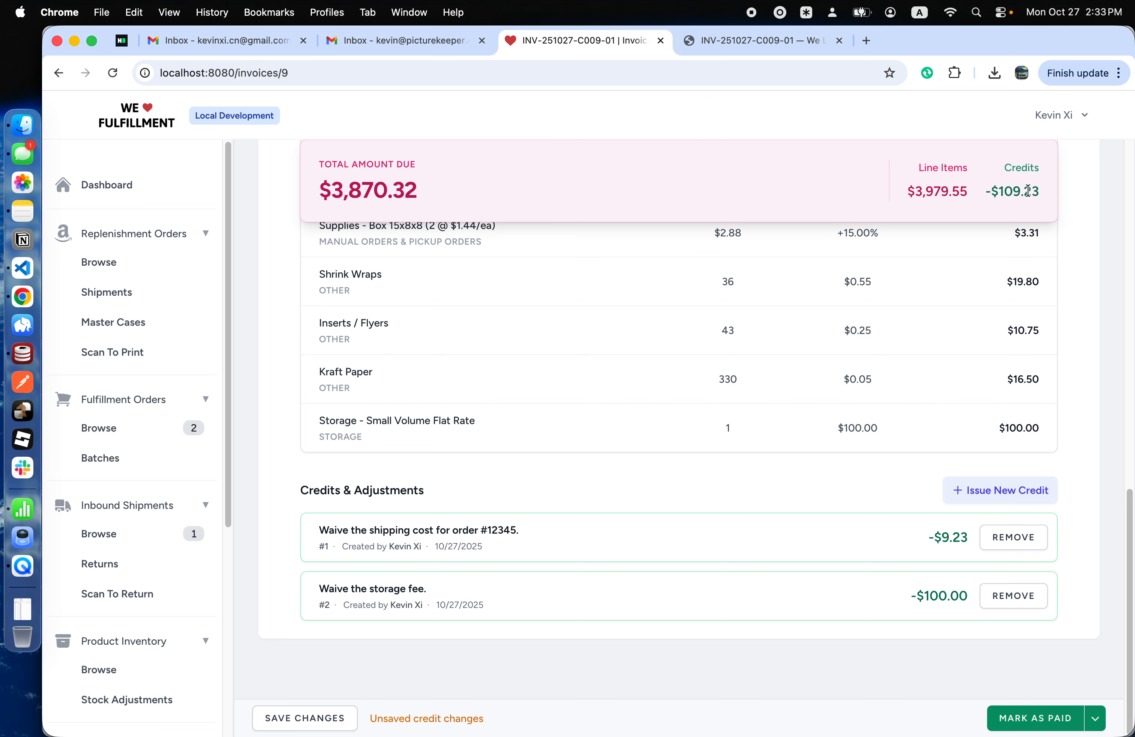
drag(1046, 188, 986, 193)
click(508, 181)
click(281, 726)
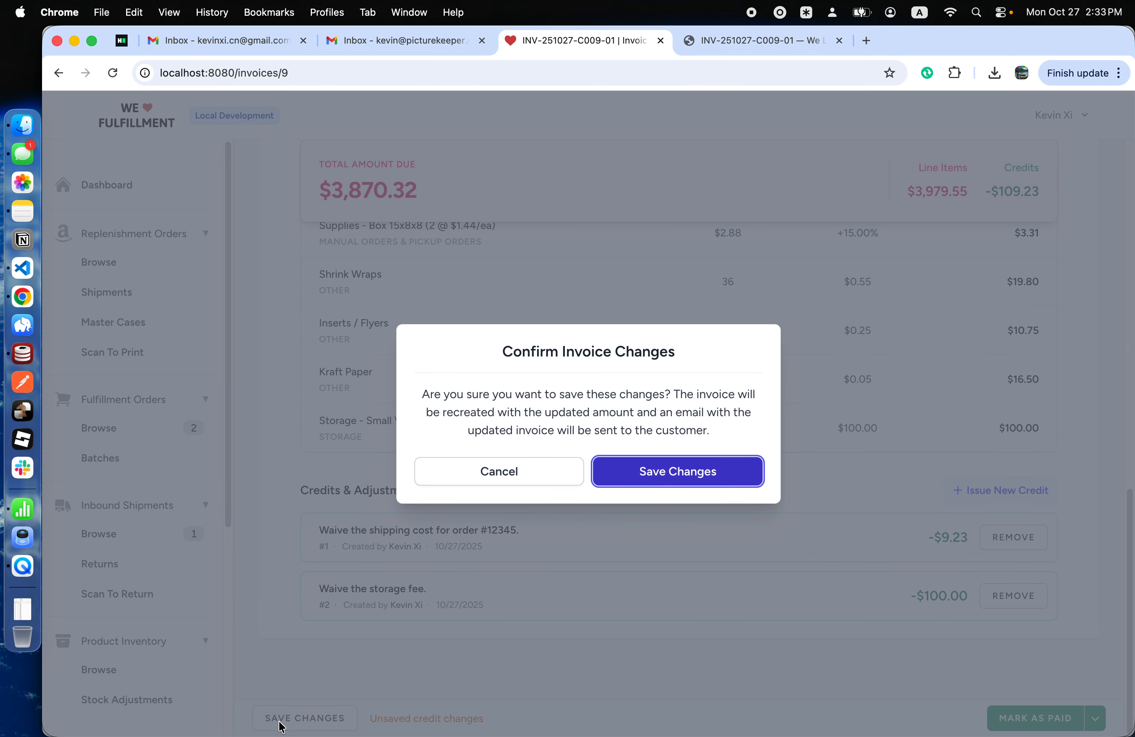
click(662, 471)
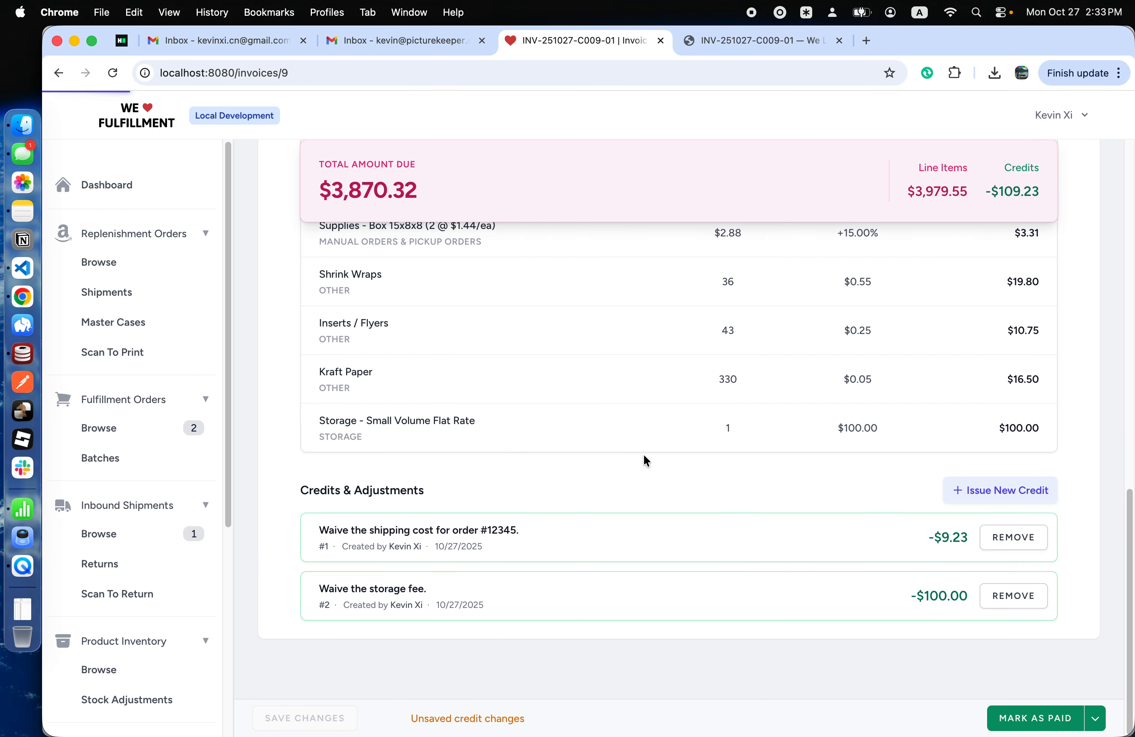
Open the regenerated invoice PDF and check its balance due.
scroll(643, 460, up, 15)
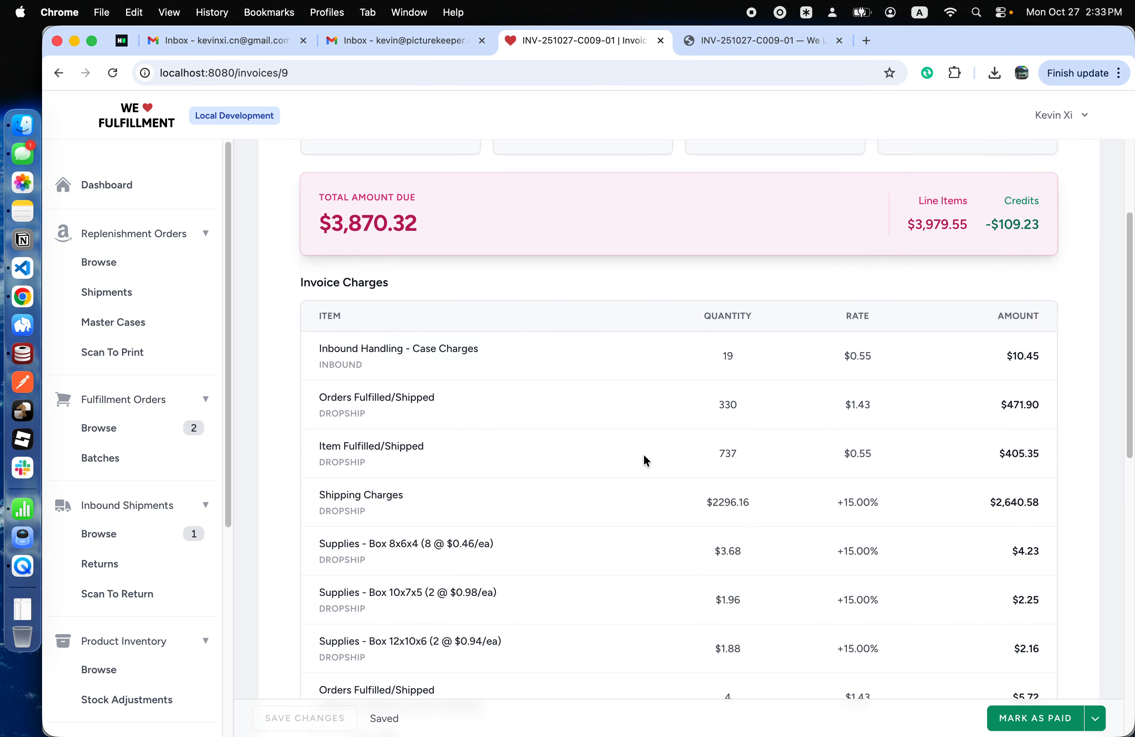
click(1014, 209)
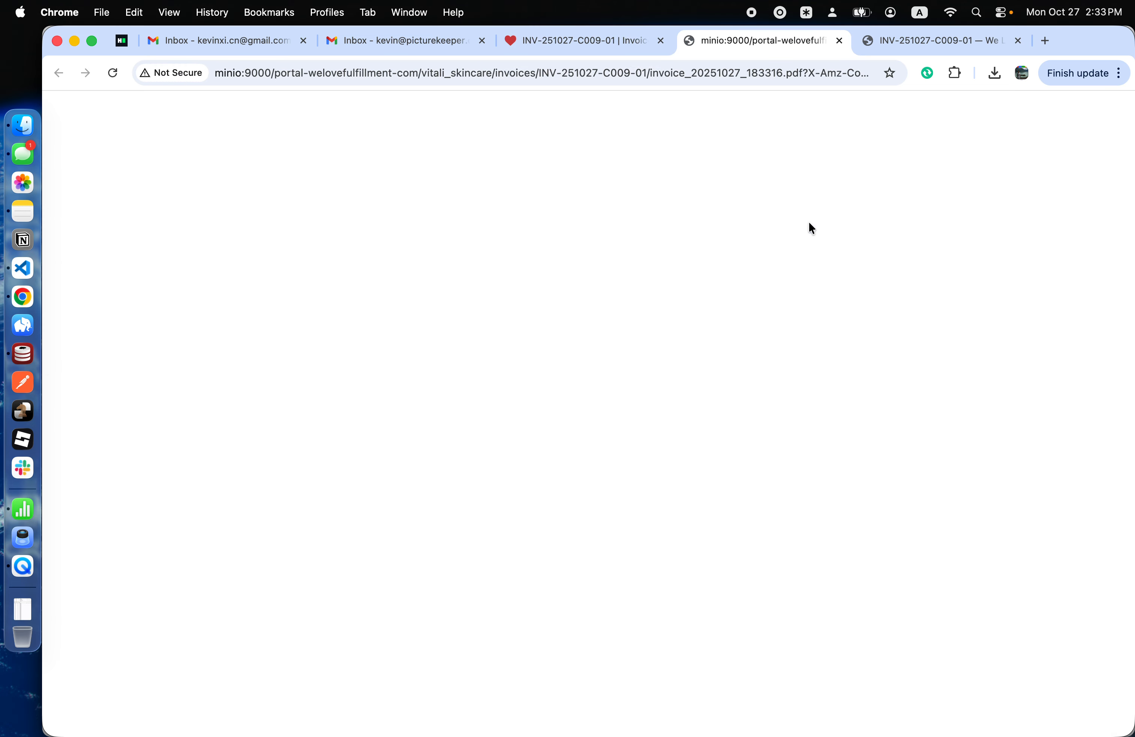
drag(901, 301, 984, 304)
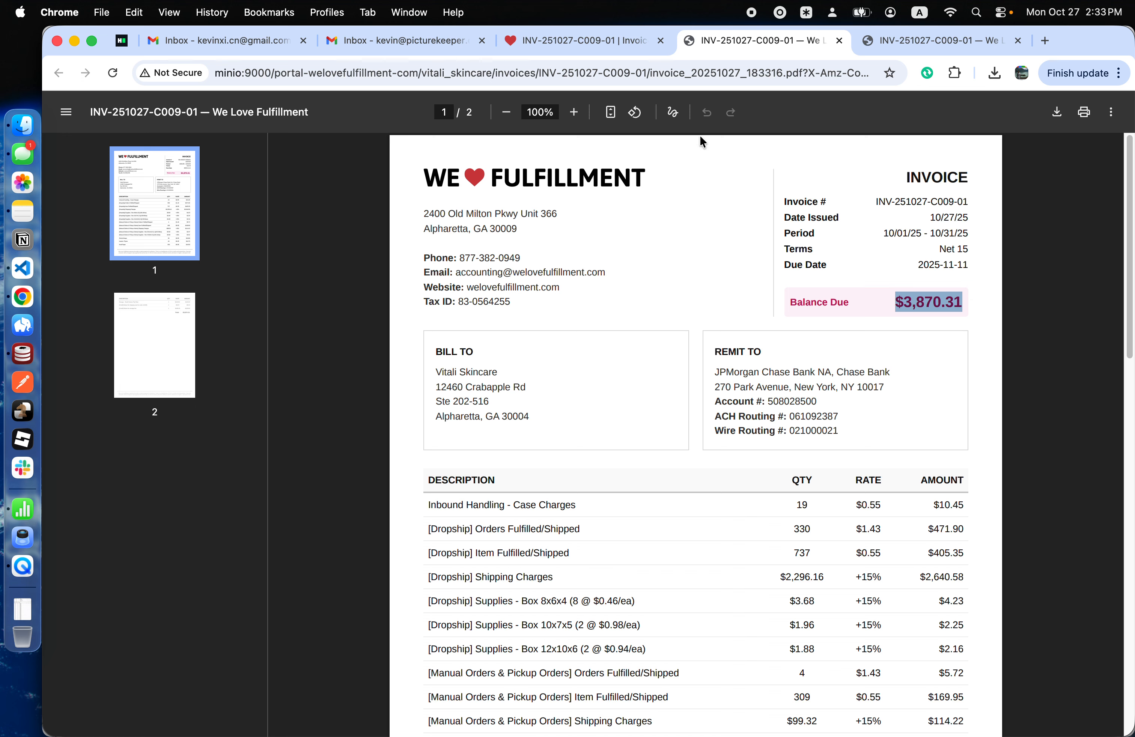
Return to the invoice page, close the updated PDF, and check which other status the invoice can be given besides paid.
click(597, 44)
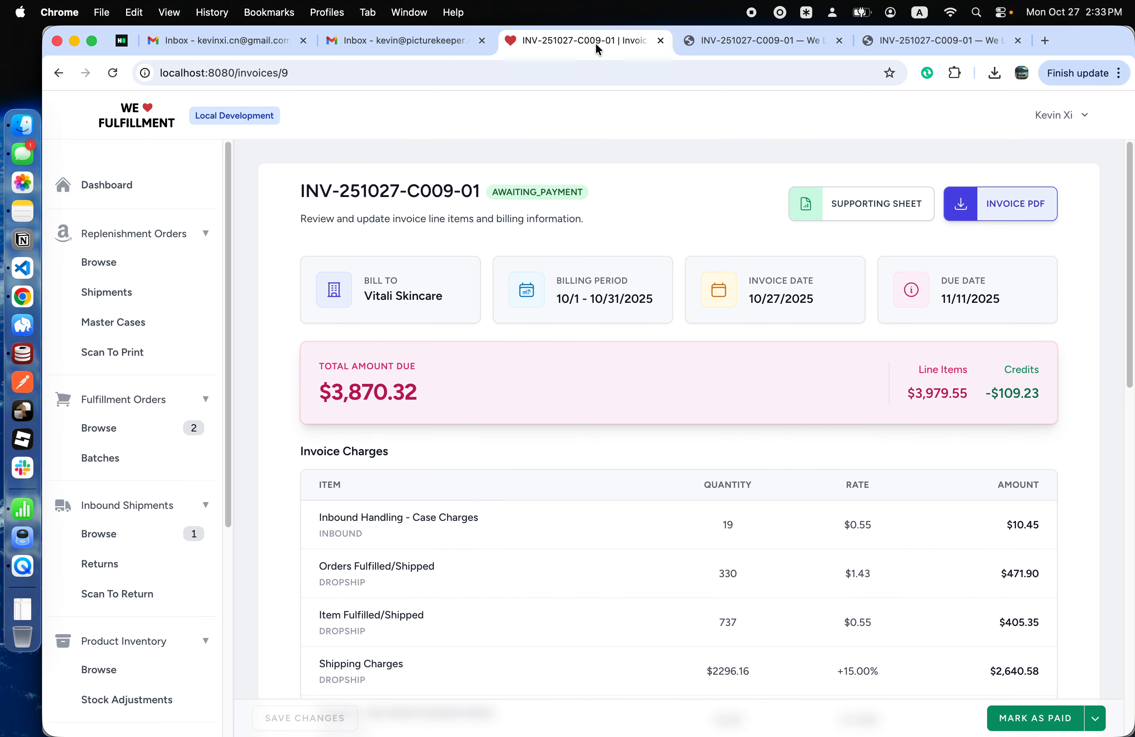
middle_click(756, 38)
scroll(596, 372, down, 15)
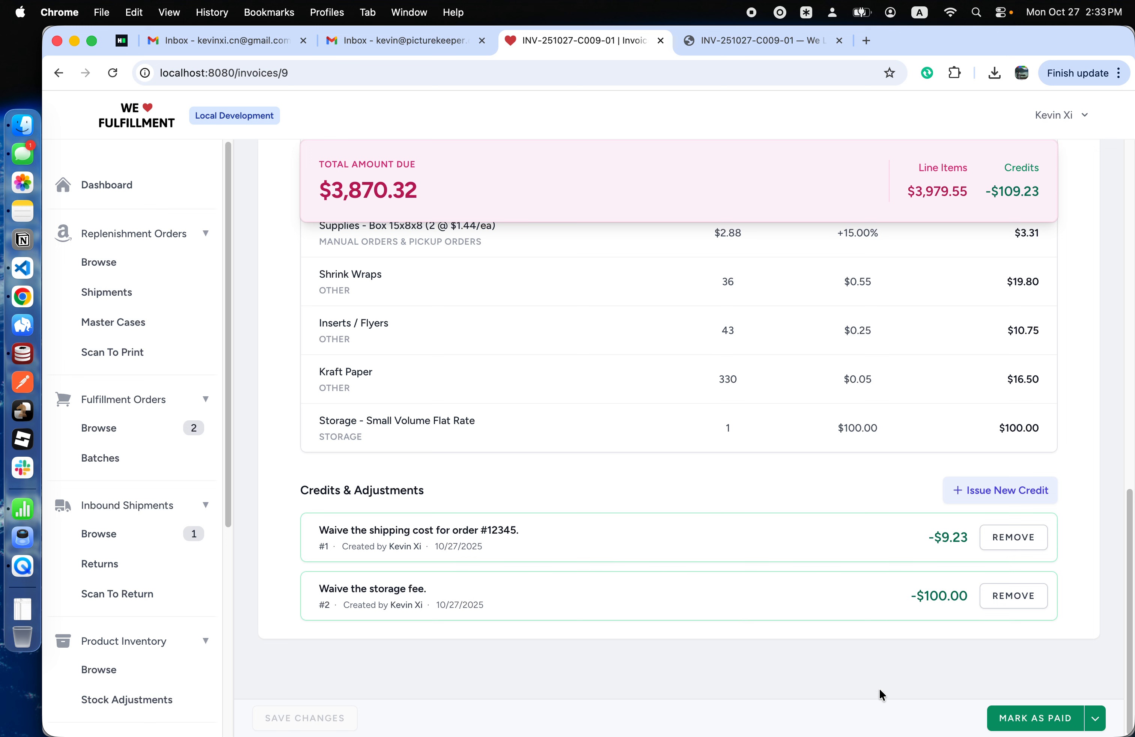
click(1096, 724)
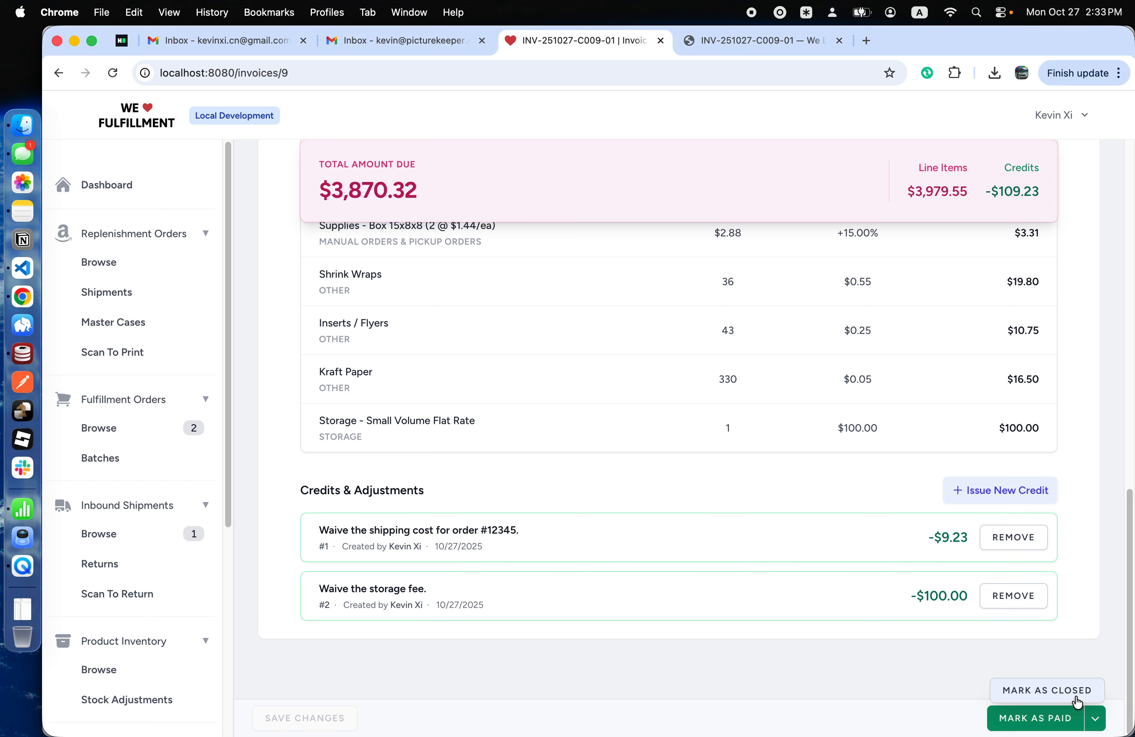
click(871, 698)
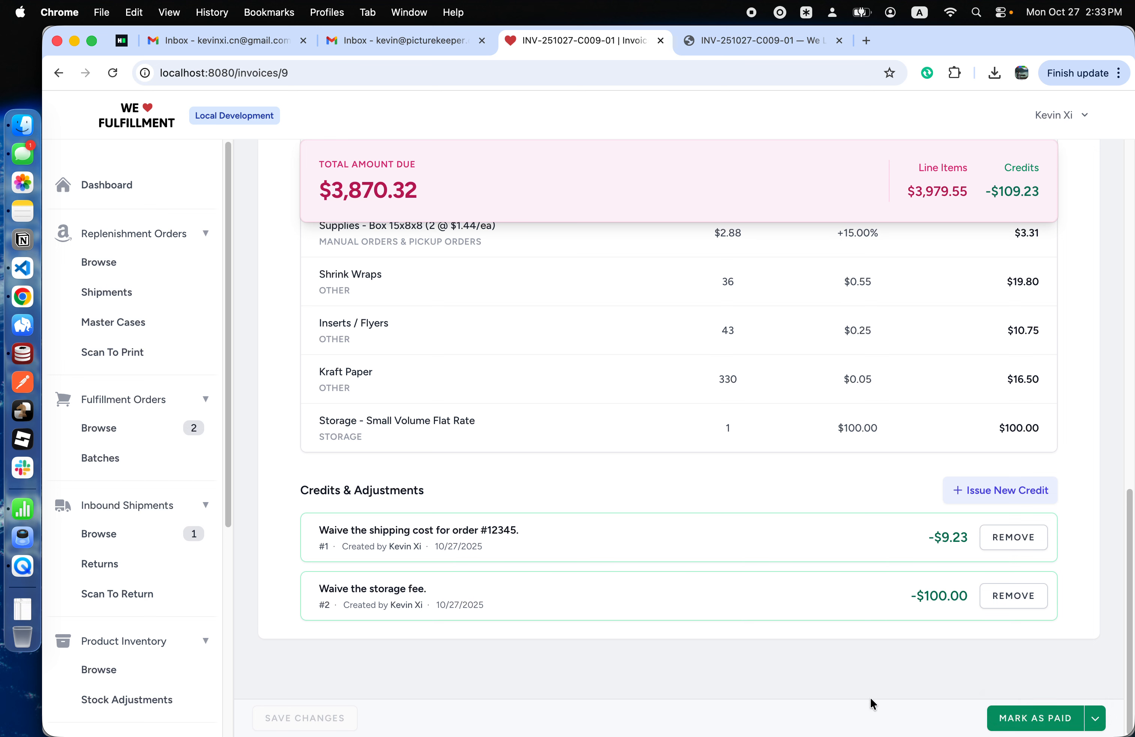
Mark the Vitali Skincare invoice as paid with the payment reference "ABCDE".
click(1030, 728)
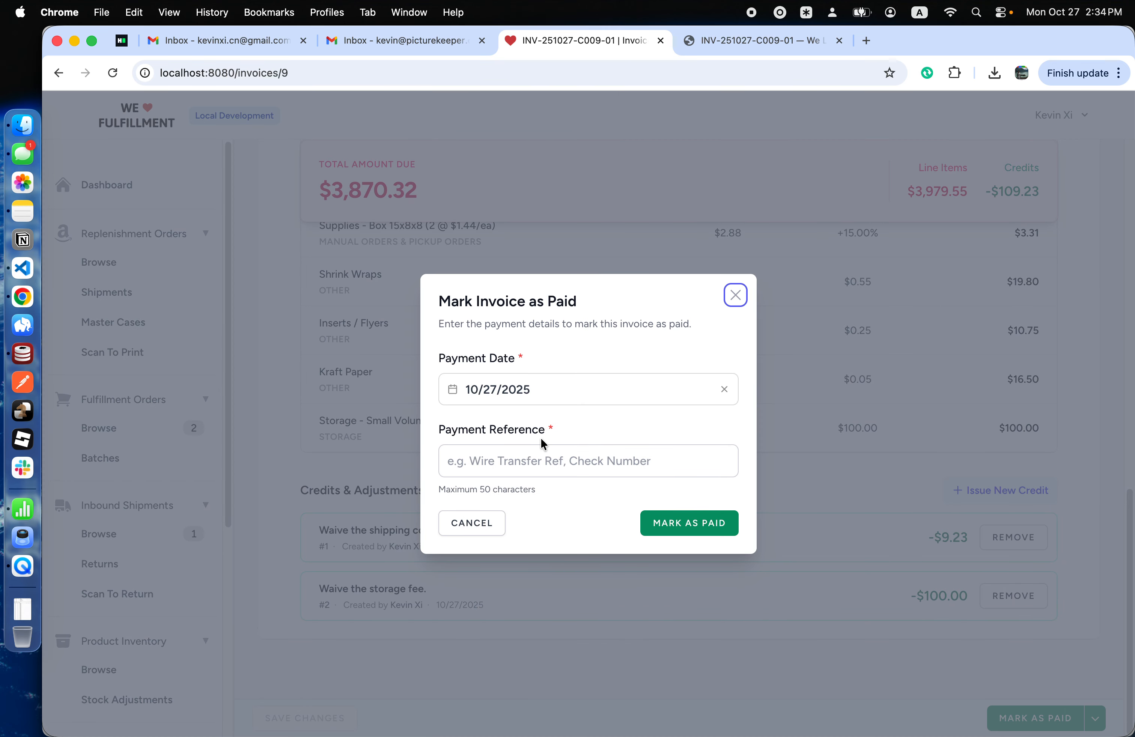
click(520, 463)
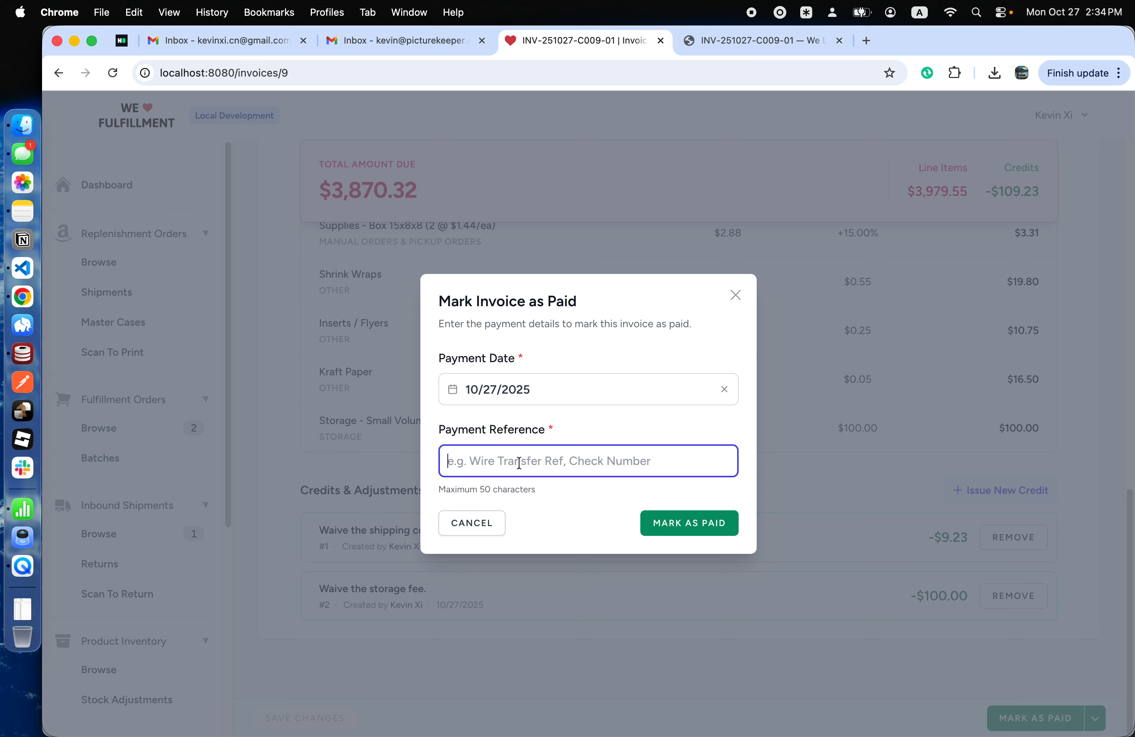
text(ABCE)
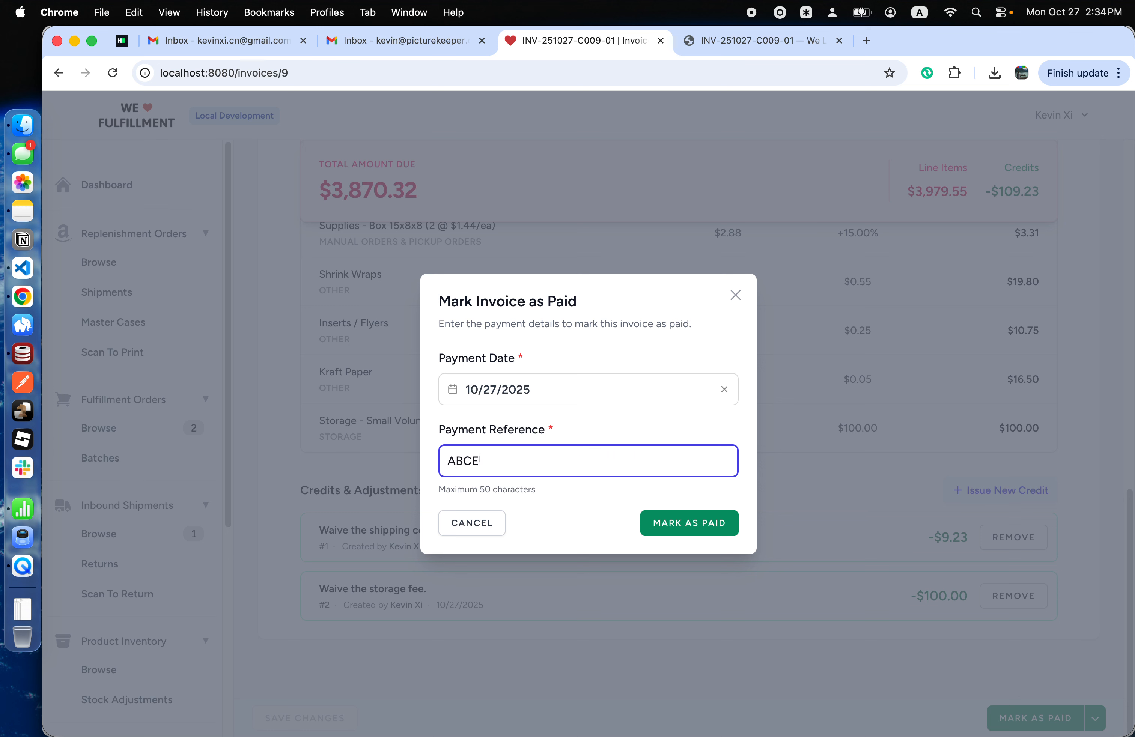
key(BackSpace)
text(DE)
click(684, 527)
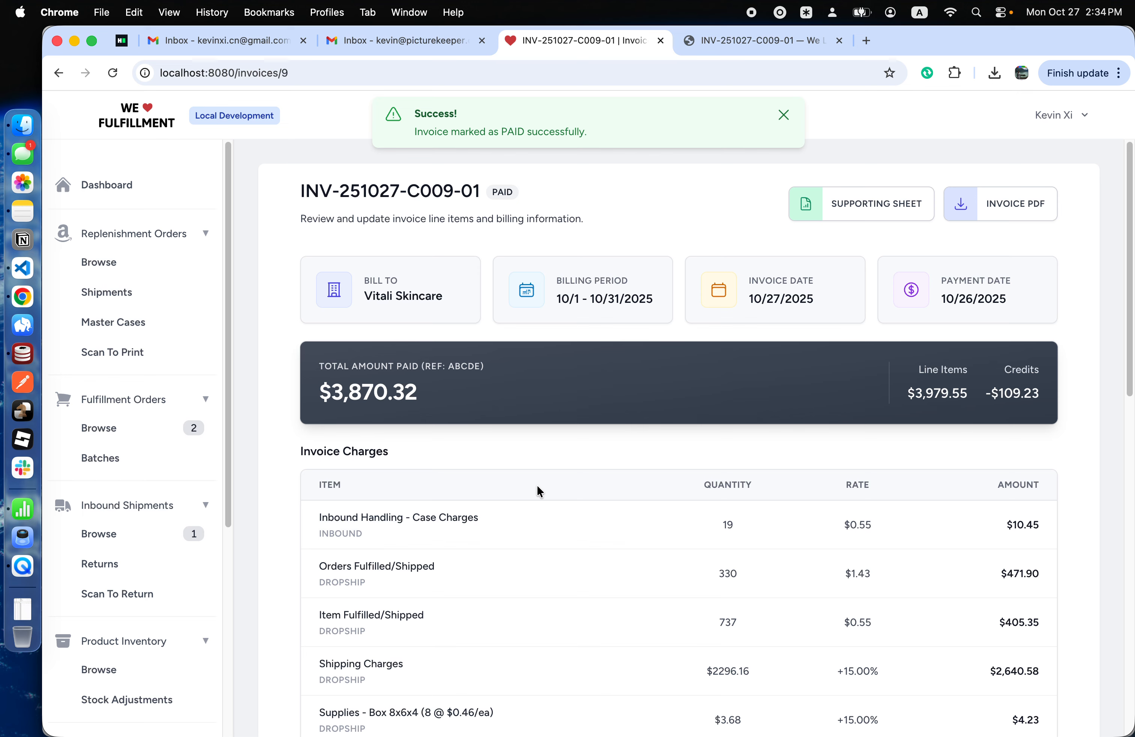
Review the paid invoice's charges and credits, and check the payment reference beside the total amount paid.
scroll(537, 485, down, 10)
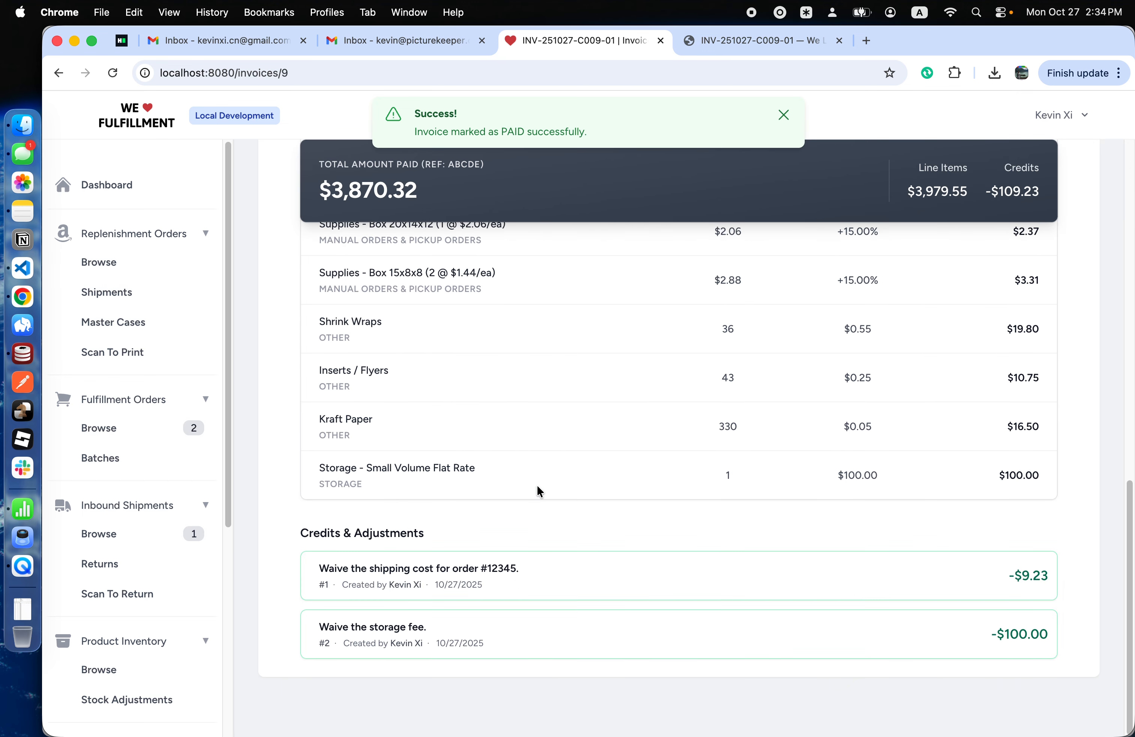
scroll(536, 485, up, 10)
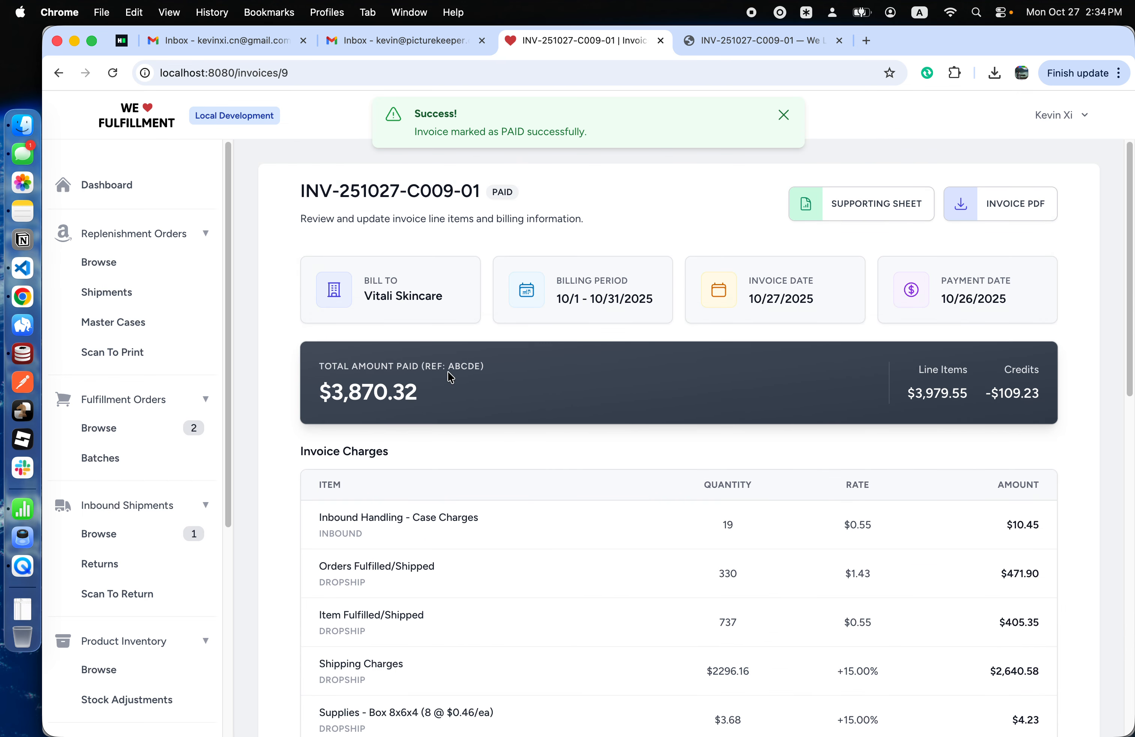
drag(428, 368, 482, 367)
click(520, 440)
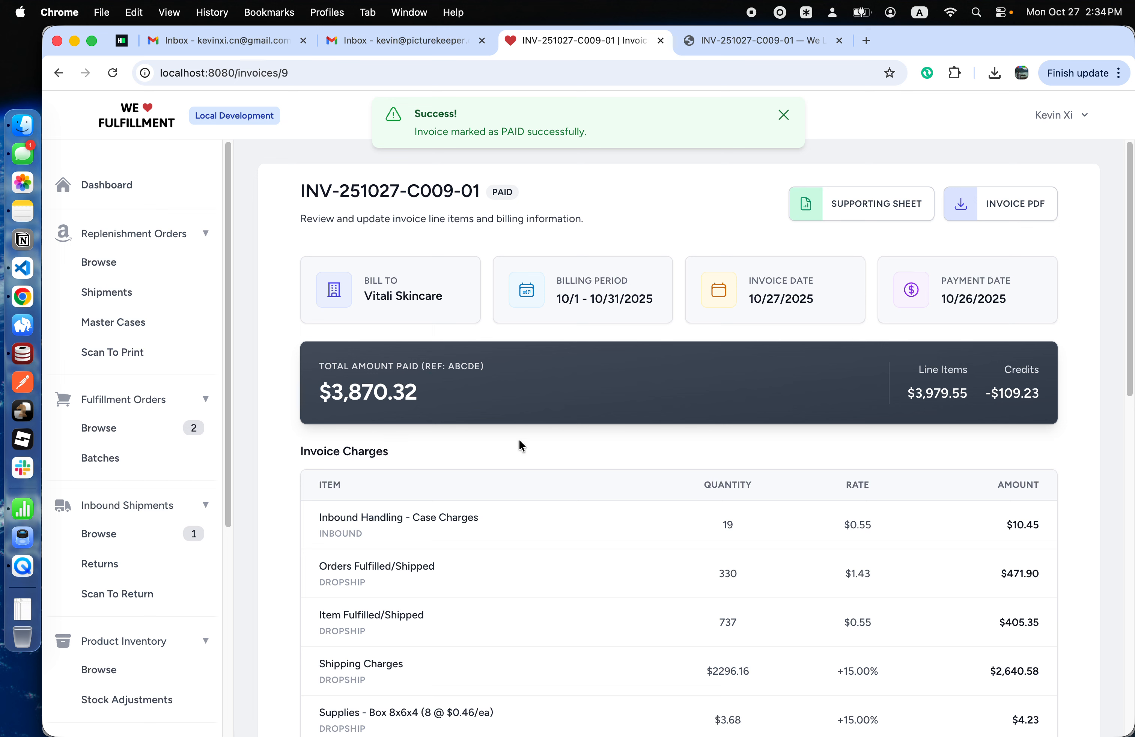
double_click(462, 367)
click(503, 462)
Return to the invoice list, view the Paid / Closed invoices, and set the status filter back to Unpaid.
scroll(145, 611, down, 5)
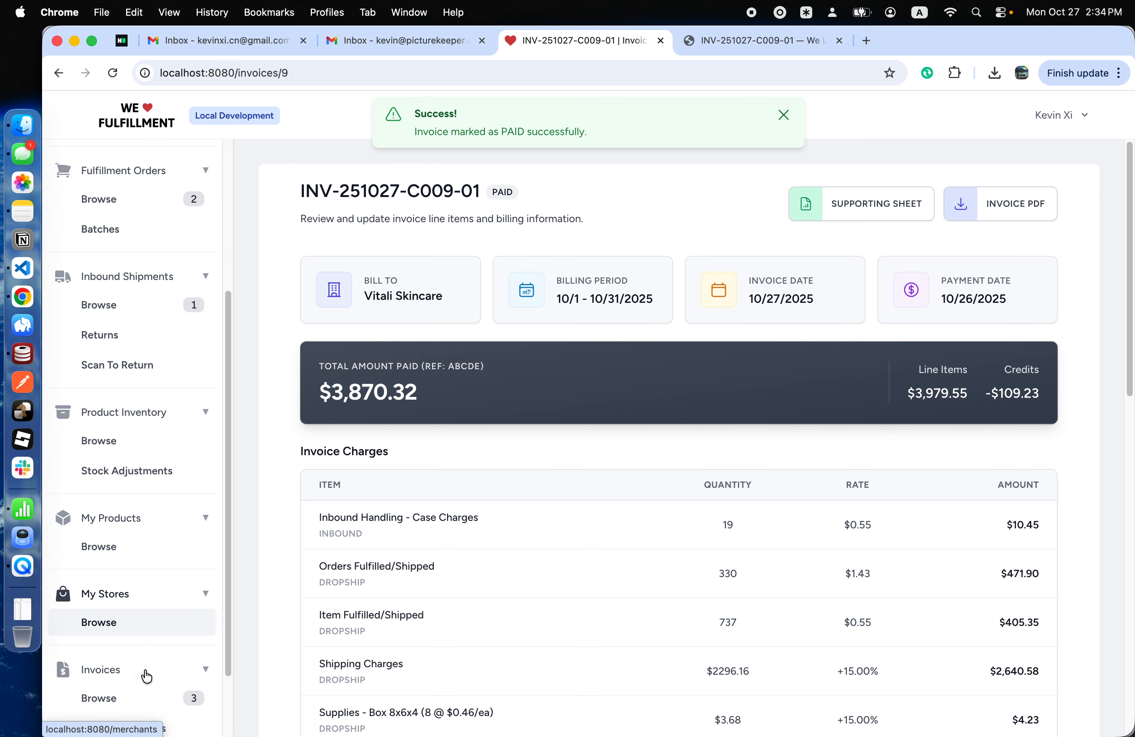
click(145, 696)
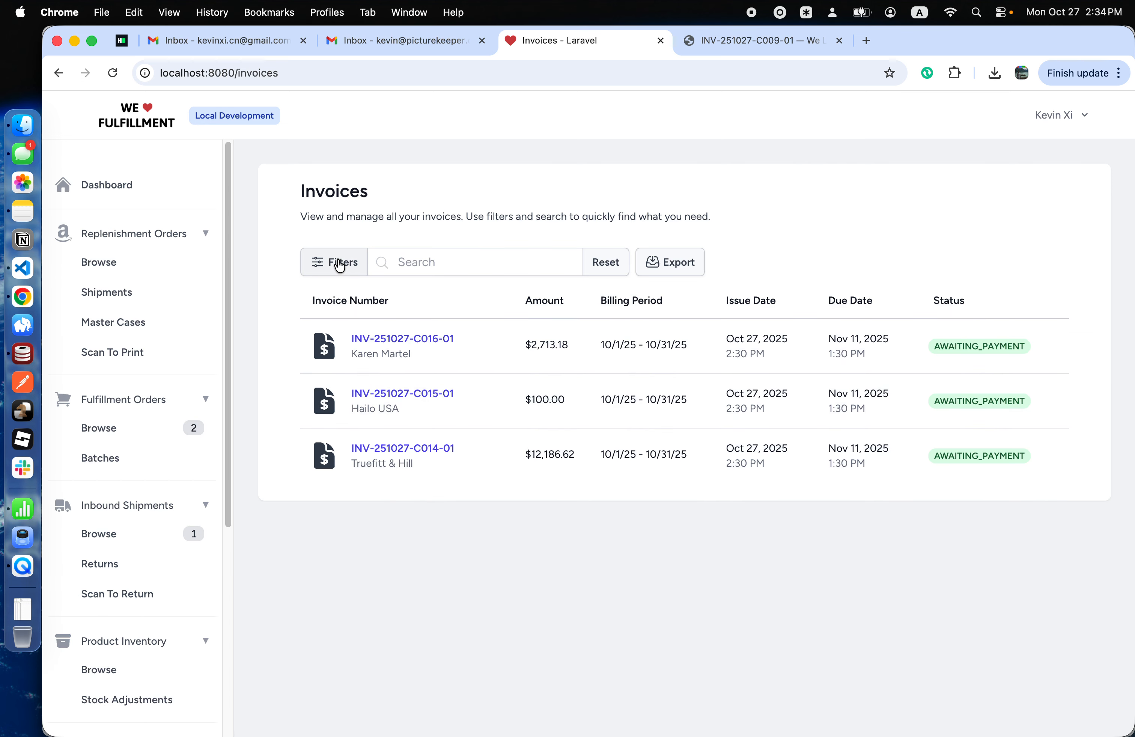
click(340, 263)
click(319, 367)
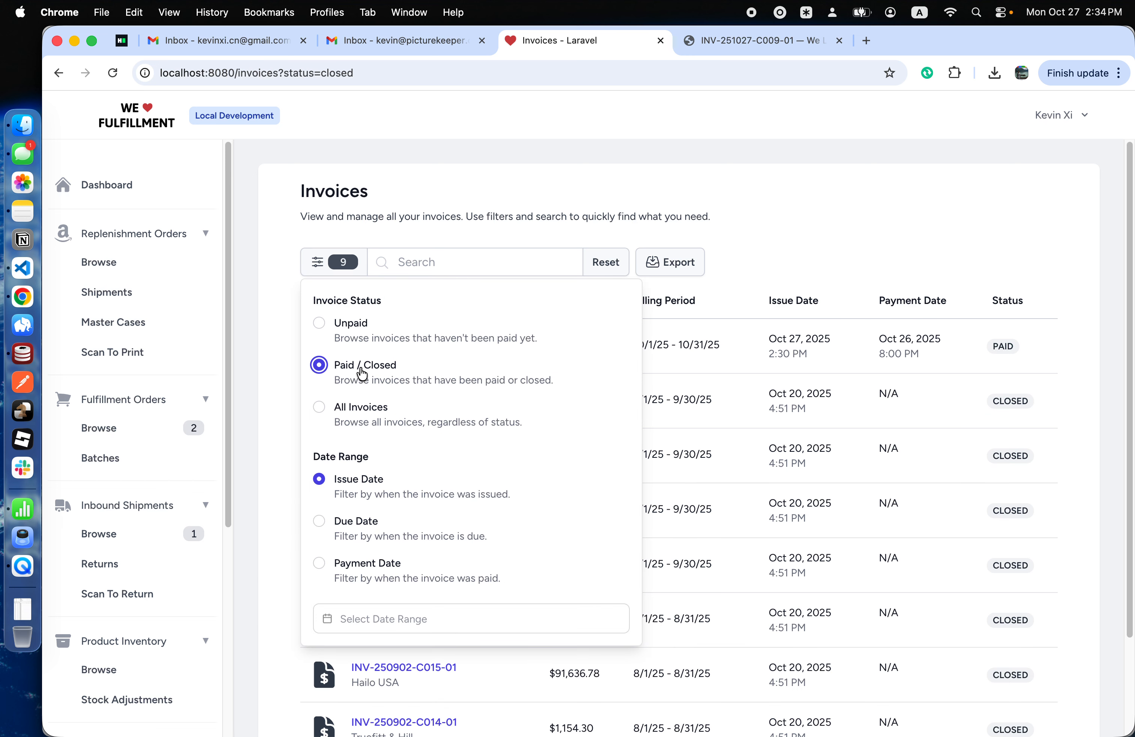
click(319, 324)
click(281, 323)
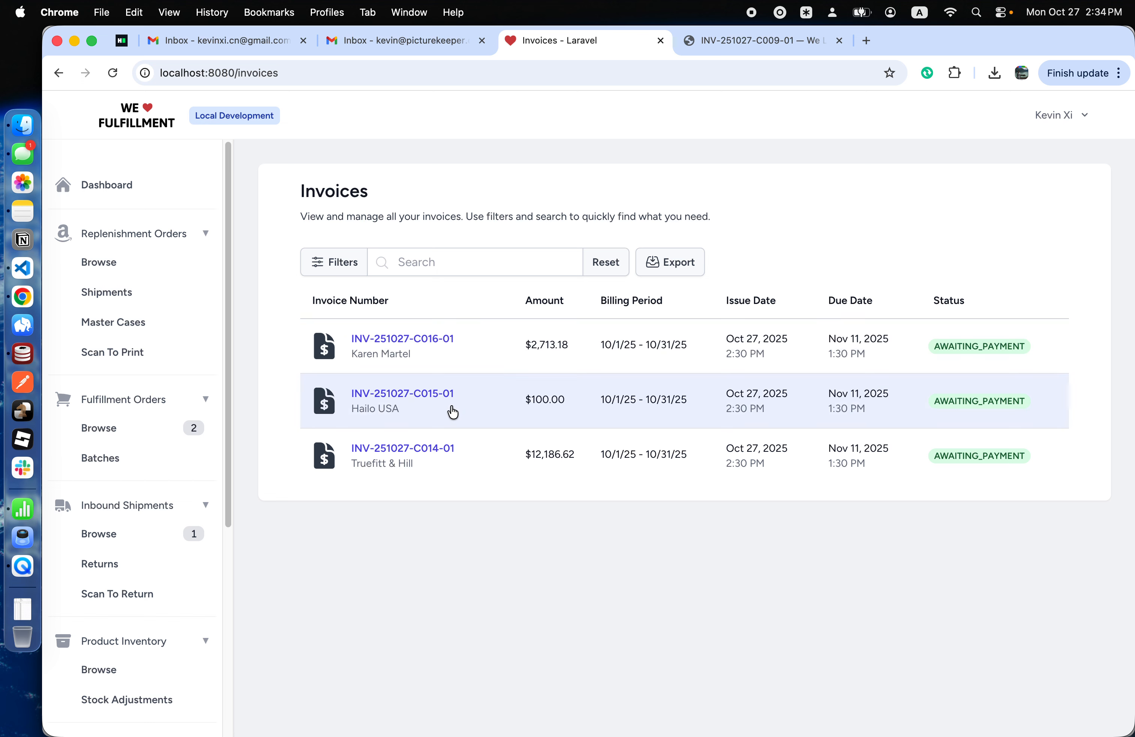
Open the unpaid Hailo USA invoice INV-251027-C015-01, mark it as closed, and return to the invoice list.
click(460, 412)
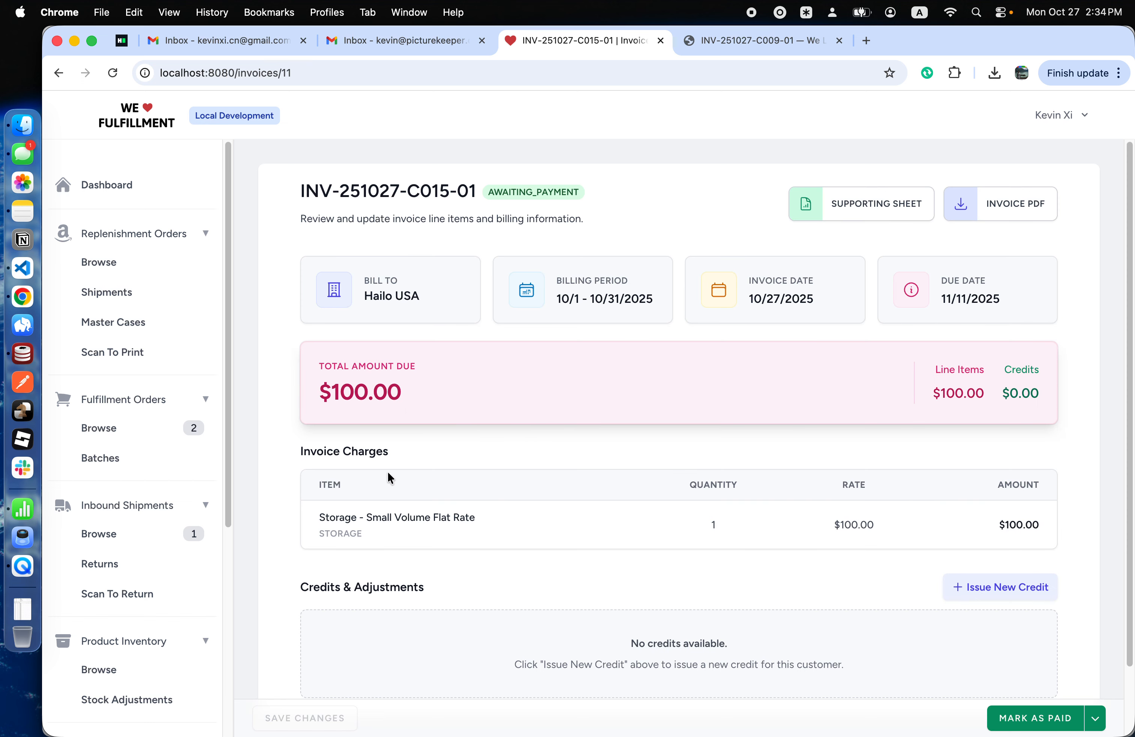
scroll(388, 544, down, 2)
scroll(388, 544, up, 2)
scroll(388, 549, down, 3)
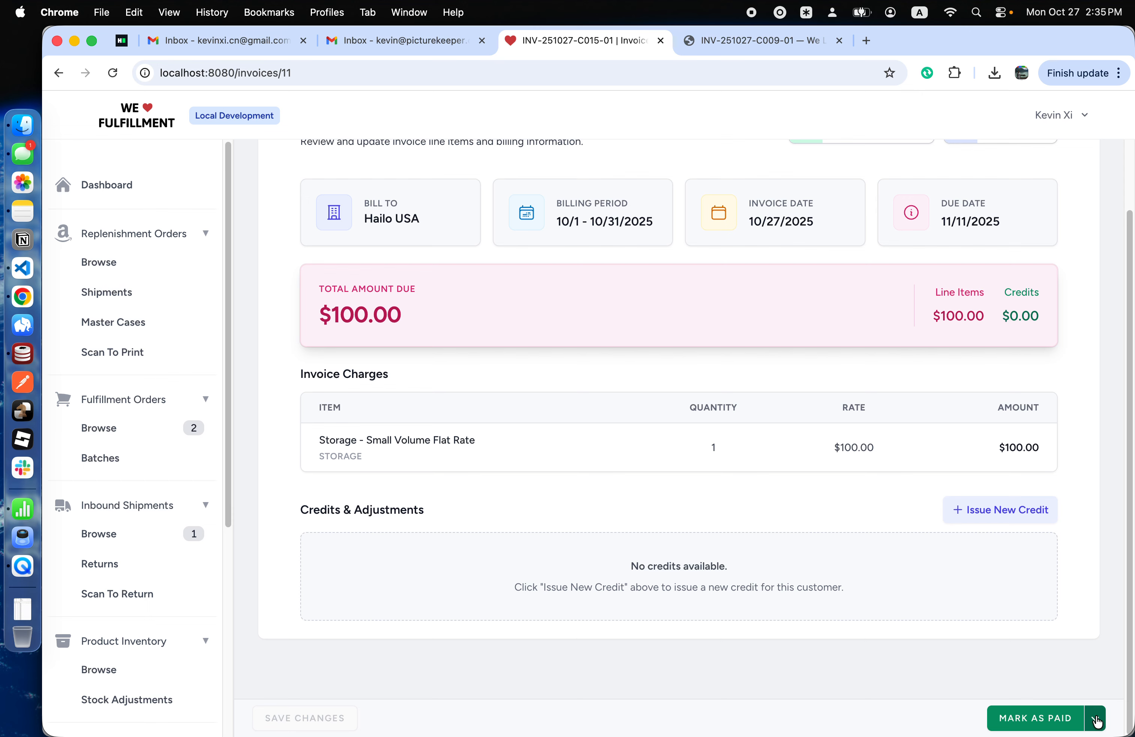
click(1097, 720)
click(1076, 695)
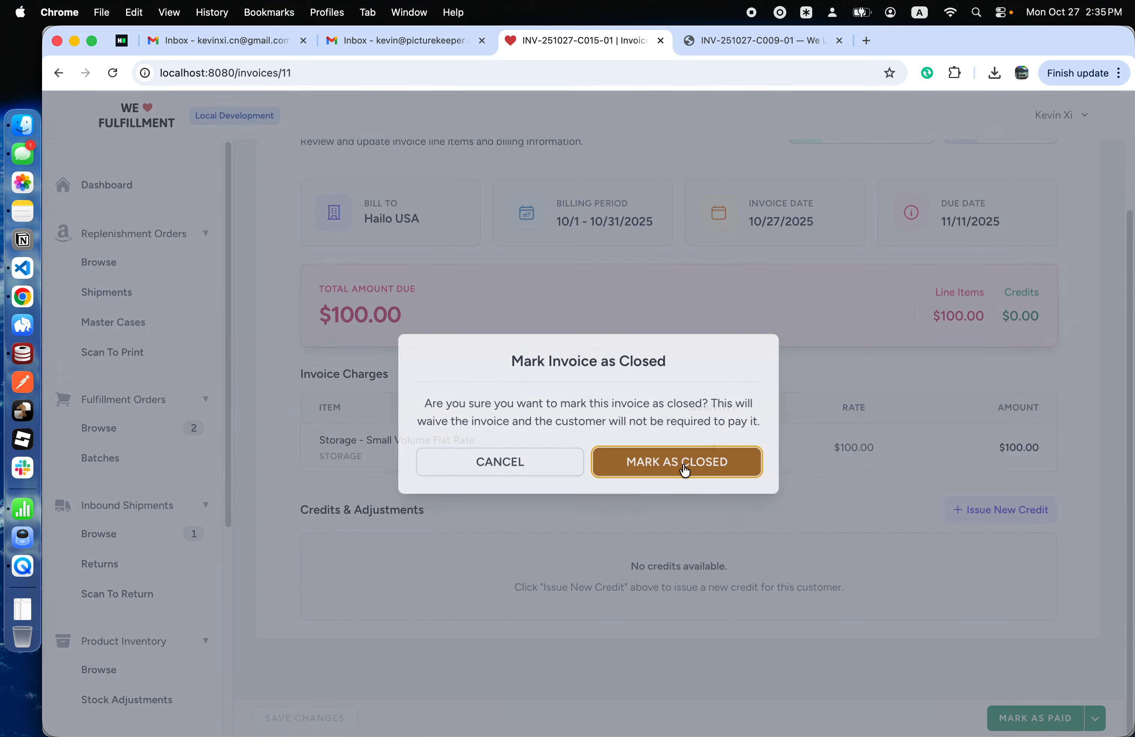
click(685, 466)
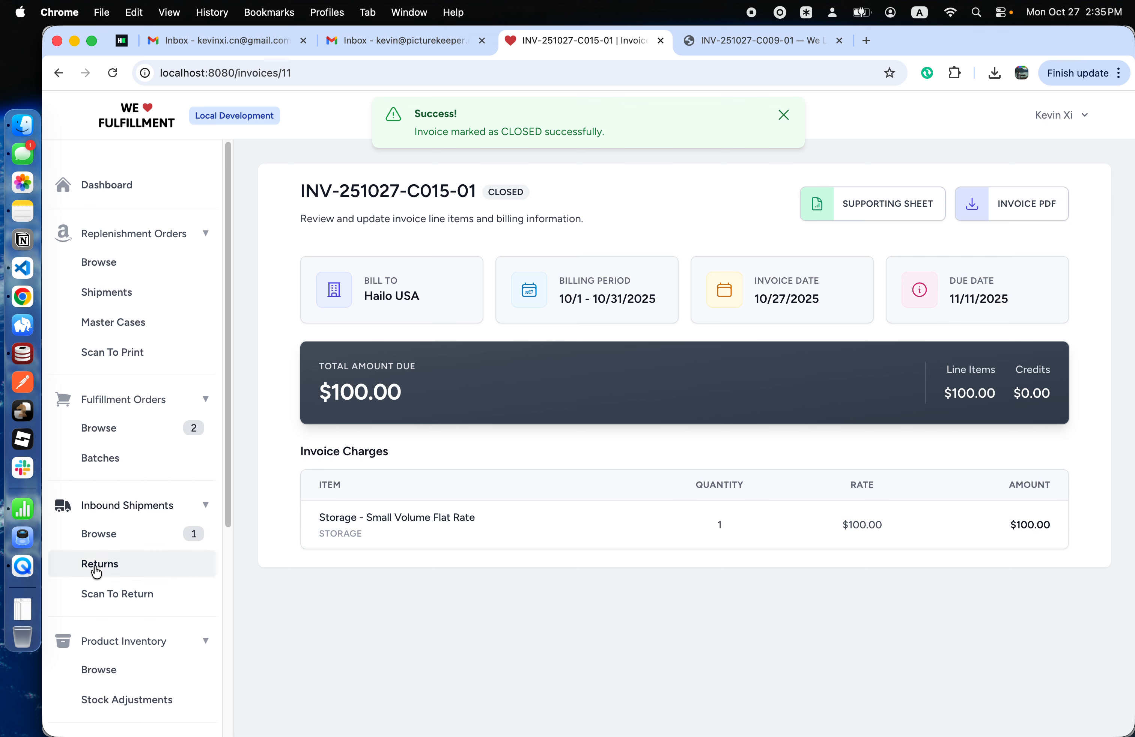
scroll(95, 570, down, 8)
click(157, 647)
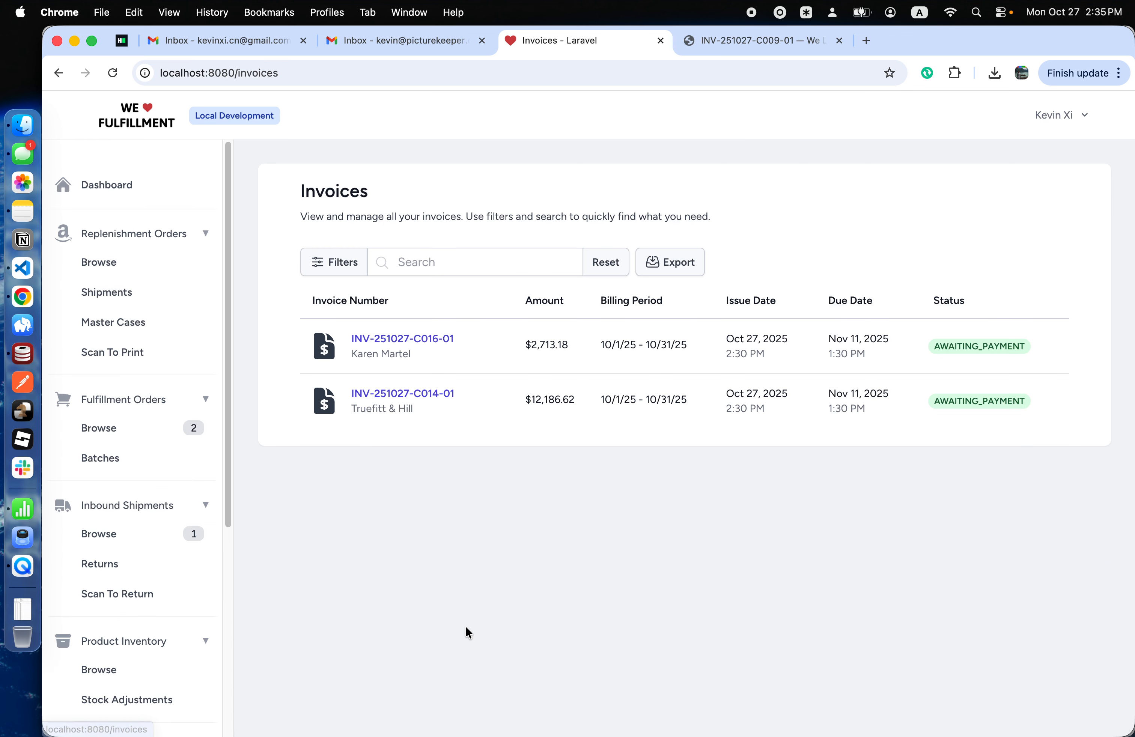